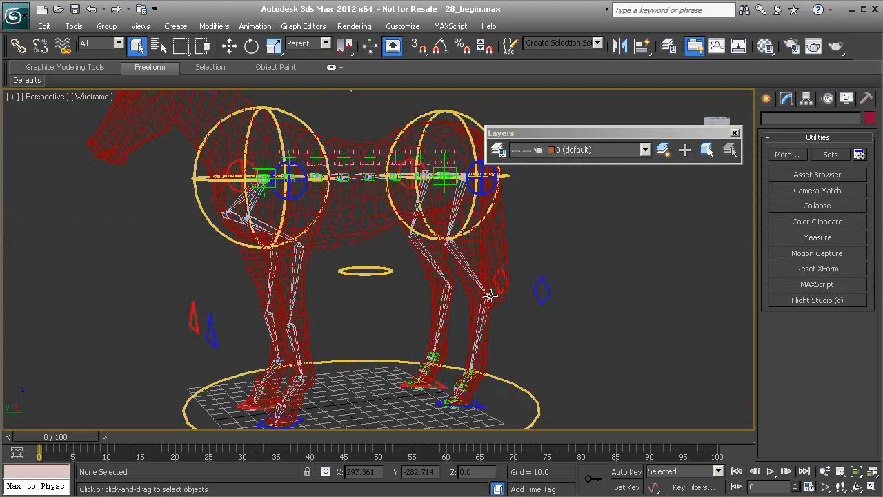
Step: Select the four point helpers on the left rear foot and clone them as copies
mouse_move(387, 307)
alt+middle_down()
mouse_move(378, 297)
mouse_move(377, 305)
alt+middle_up()
scroll(377, 305, up, 6)
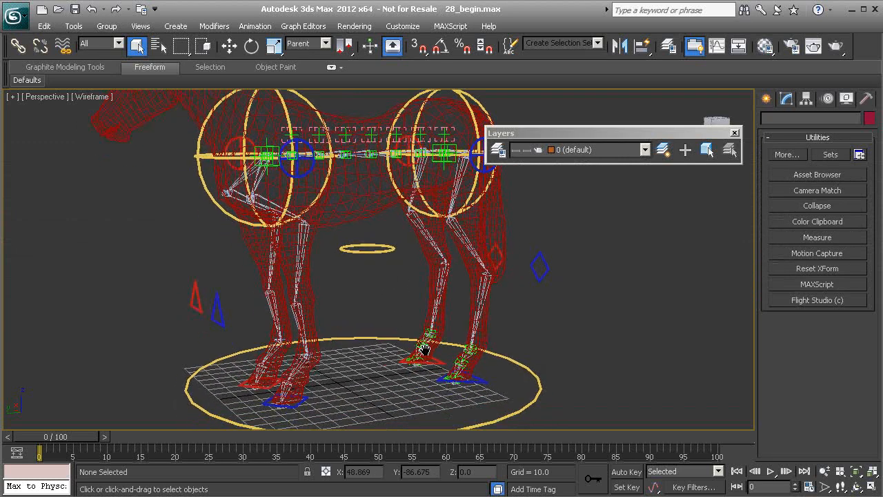
scroll(406, 302, up, 3)
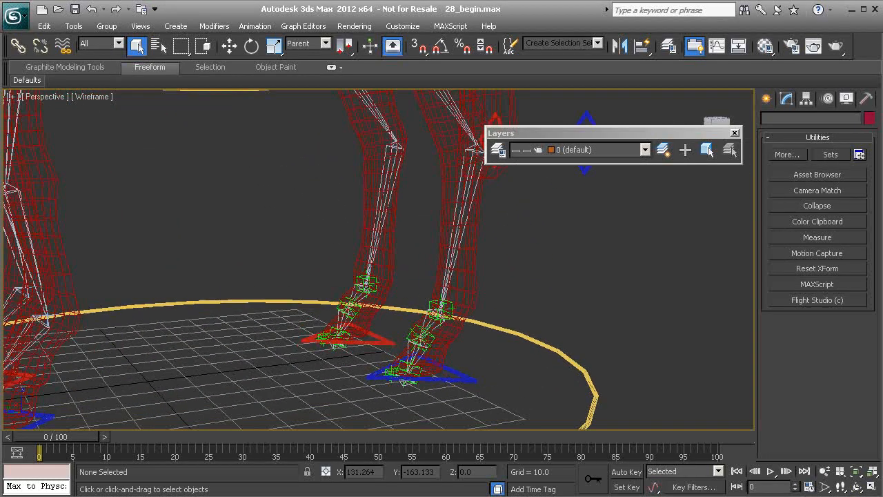
click(455, 308)
alt+middle_drag(454, 309, 448, 308)
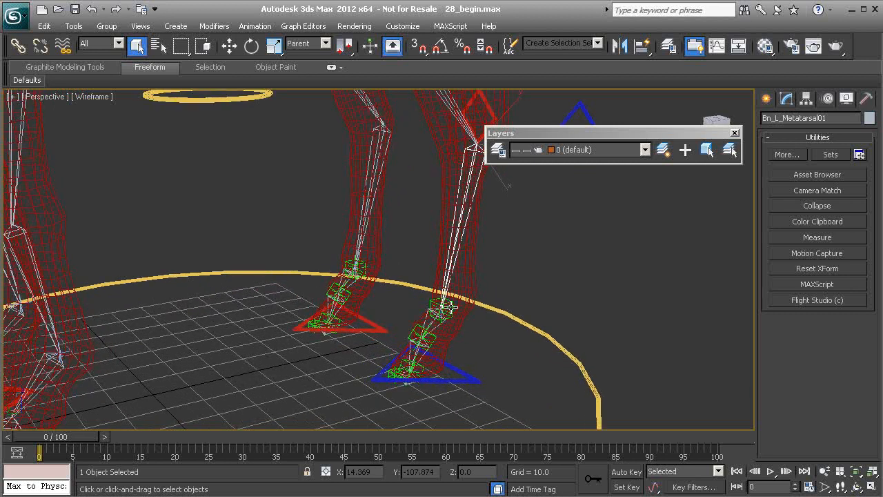
scroll(450, 304, up, 5)
click(454, 310)
scroll(448, 324, down, 4)
ctrl+click(432, 285)
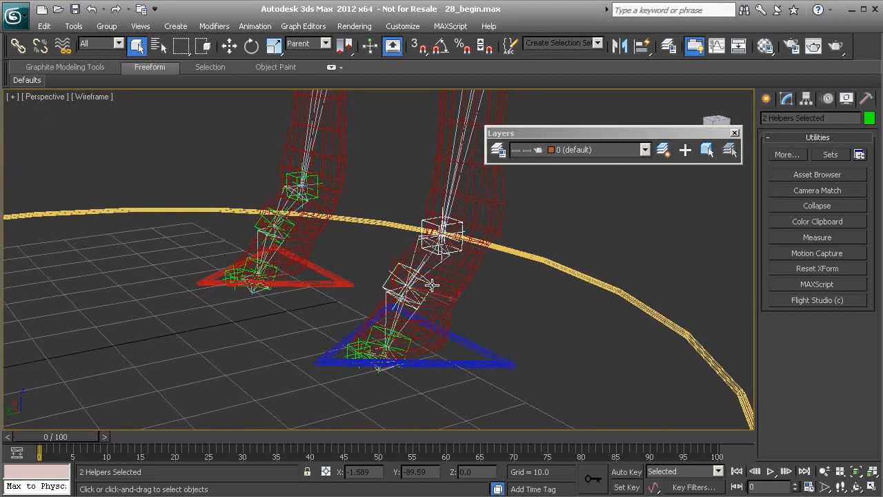
ctrl+click(390, 340)
ctrl+click(360, 347)
shift+drag(154, 209, 155, 207)
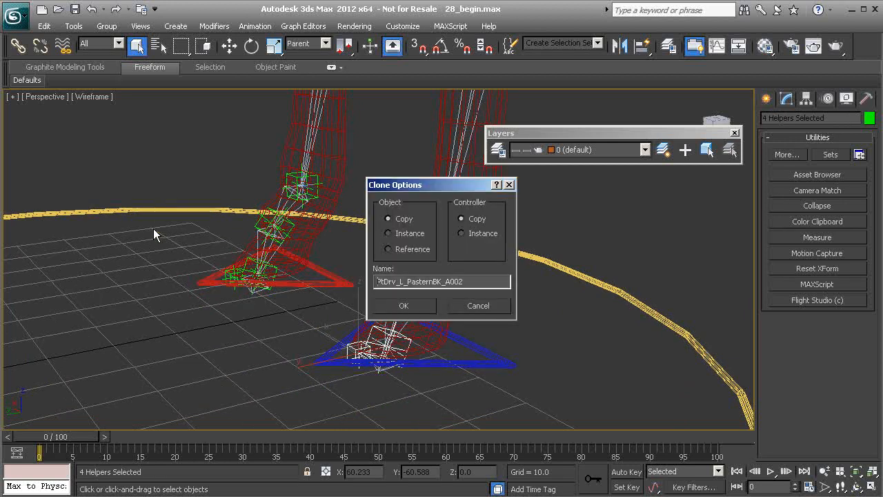
click(408, 305)
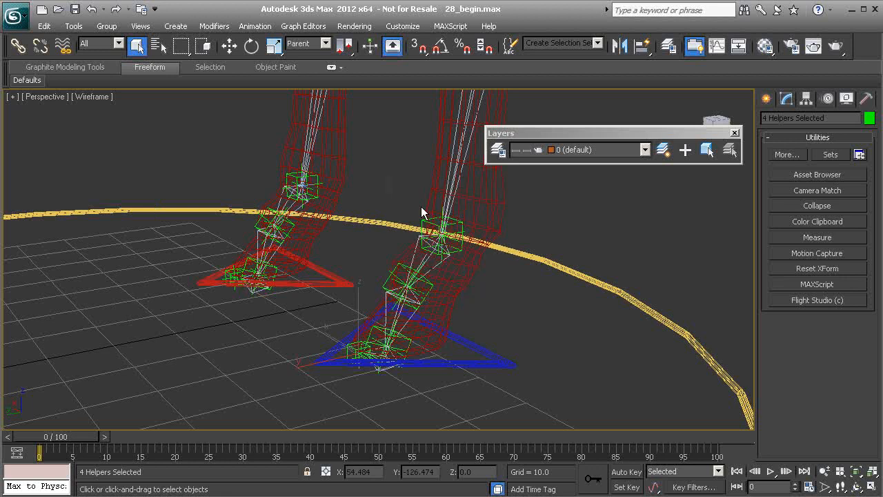
Step: Move the four cloned helpers forward toward the front legs, leaving them in the open space between rear and front feet
alt+middle_drag(331, 248, 324, 314)
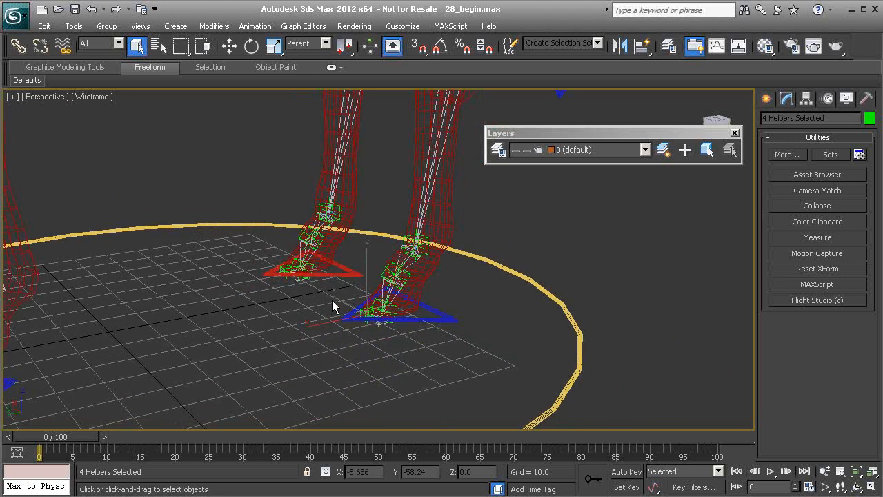
key(w)
drag(321, 325, 138, 342)
middle_drag(138, 342, 283, 341)
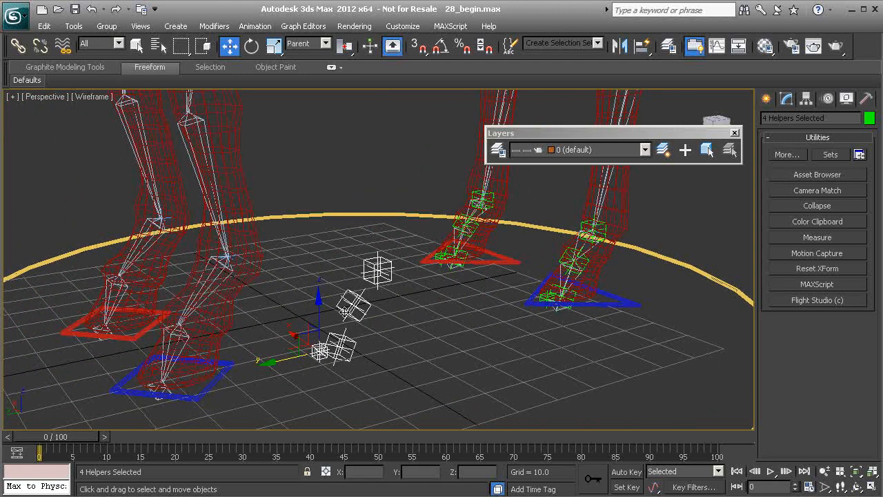
right_click(343, 241)
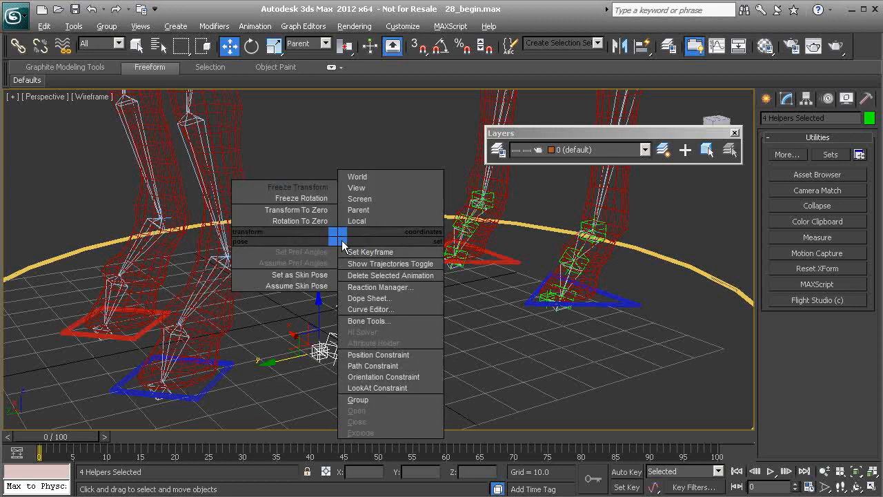
click(303, 187)
click(398, 377)
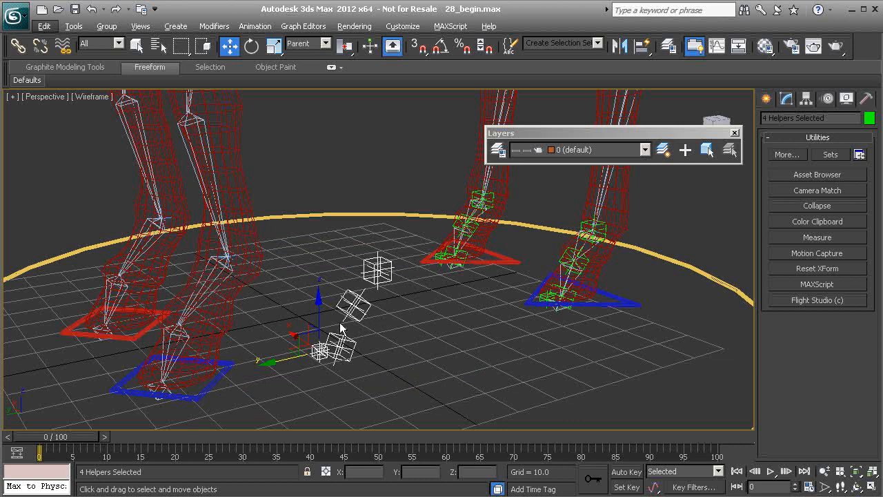
Step: Quick-align the uppermost cloned helper to the left front leg's upper pastern bone and rename it PtDrv_L_PasternFT_A01
middle_drag(347, 317, 323, 320)
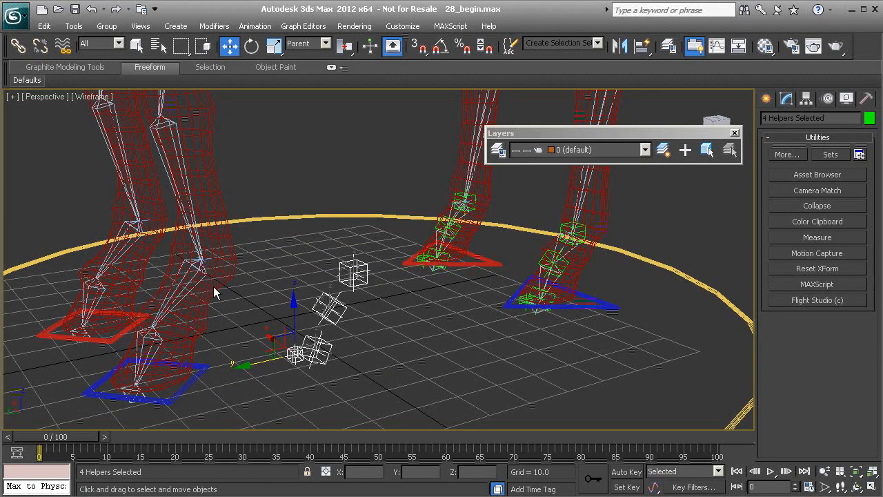
middle_drag(215, 348, 336, 319)
scroll(381, 308, up, 2)
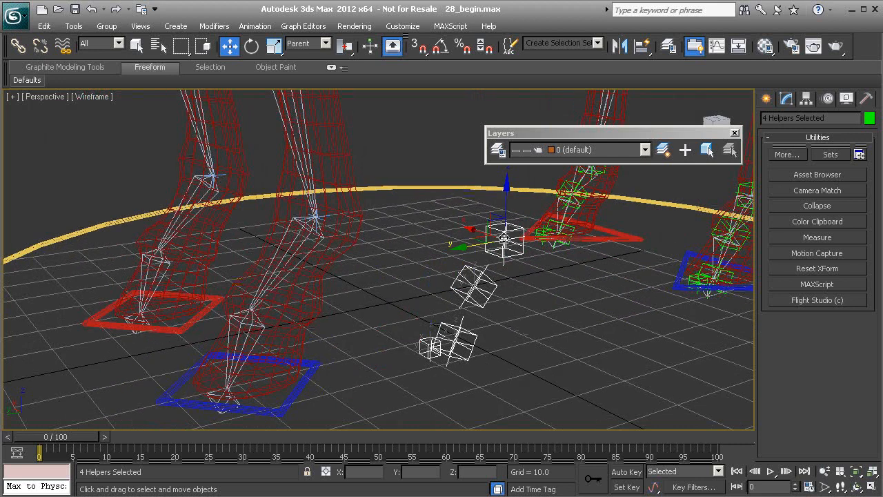
click(505, 262)
middle_drag(361, 329, 357, 304)
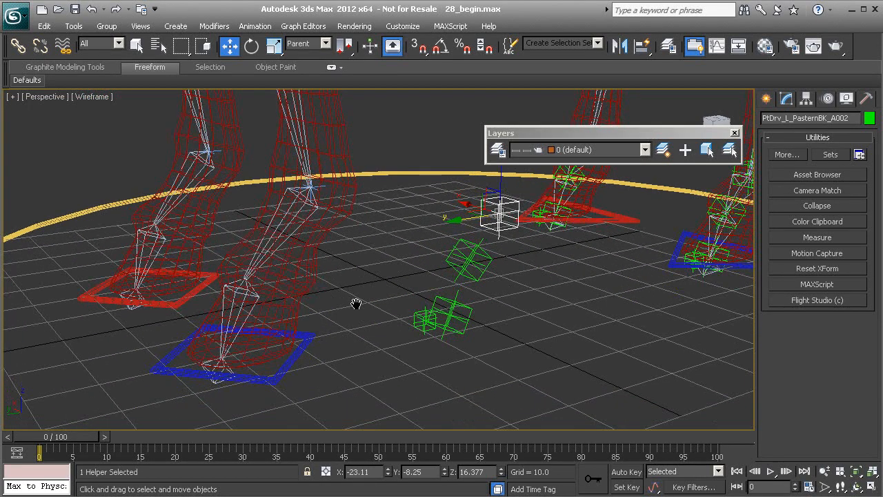
key(shift+a)
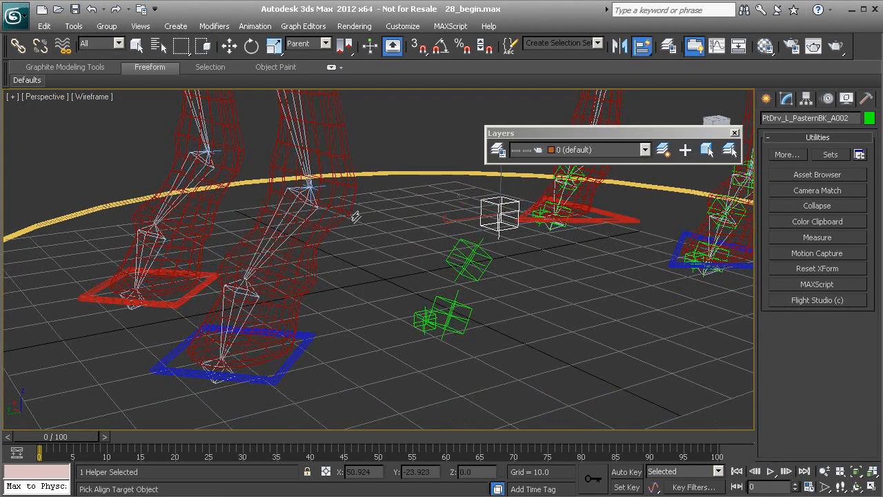
click(312, 187)
alt+middle_drag(336, 235, 347, 245)
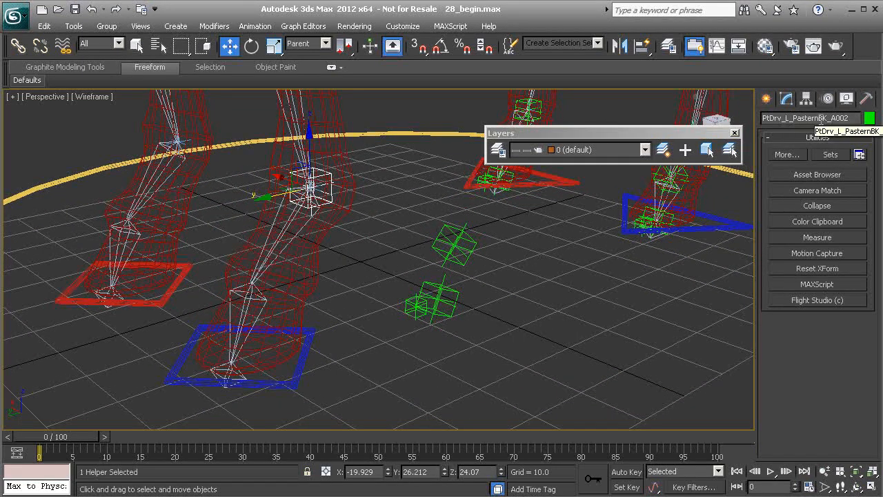
text(FT)
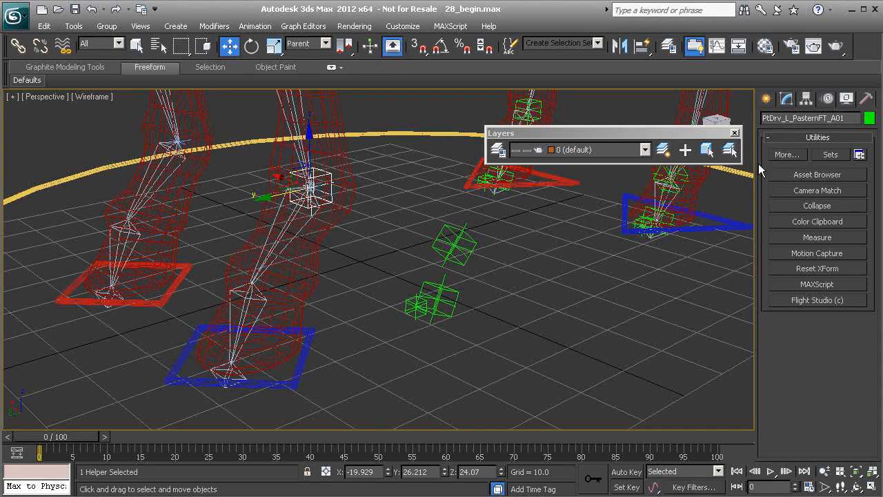
Step: Quick-align the cloned helper PtDrv_L_PasternBK_B002 to the left front leg's lower pastern bone
alt+middle_drag(494, 289, 475, 264)
click(473, 259)
mouse_move(381, 318)
alt+middle_down()
mouse_move(395, 291)
mouse_move(368, 305)
alt+middle_up()
key(alt+a)
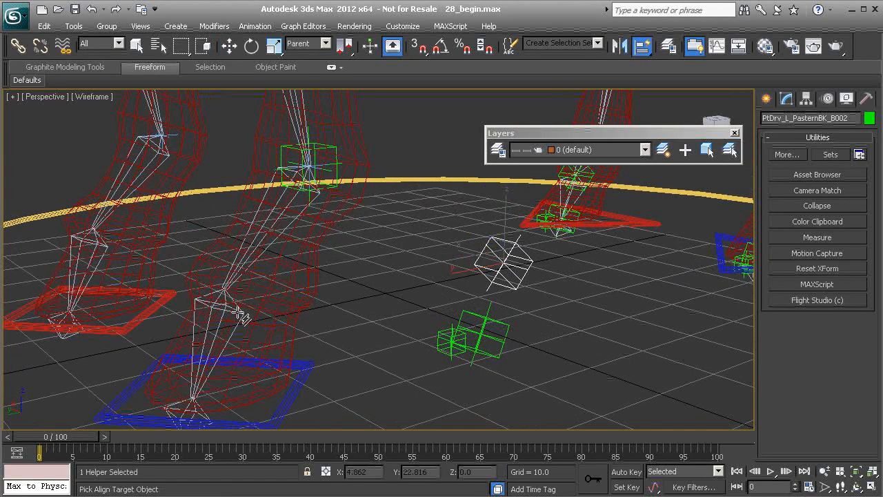
click(239, 315)
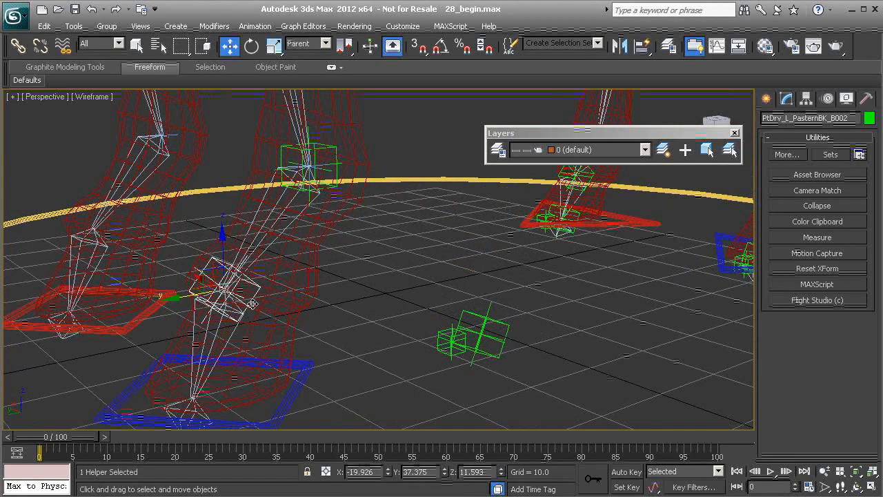
Step: Align only the lower pastern helper's X, Y and Z orientation to Bn_L_PasternFT_A01, with all position axes off
key(alt+a)
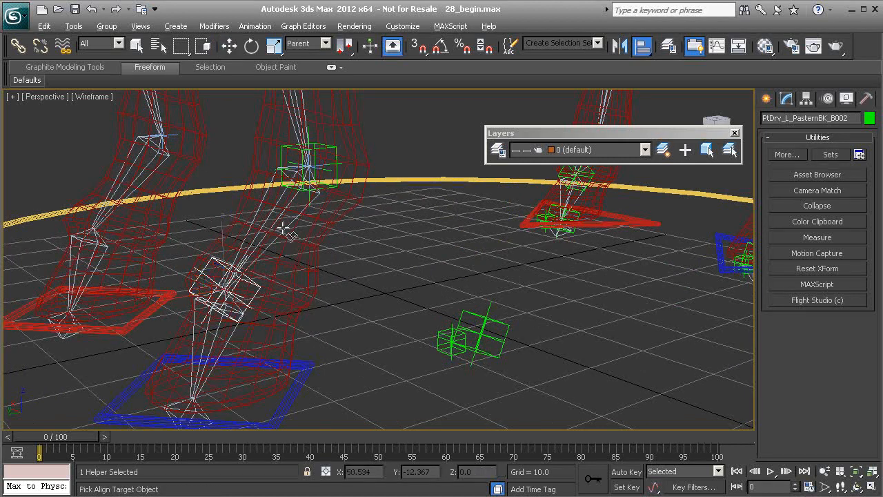
click(289, 227)
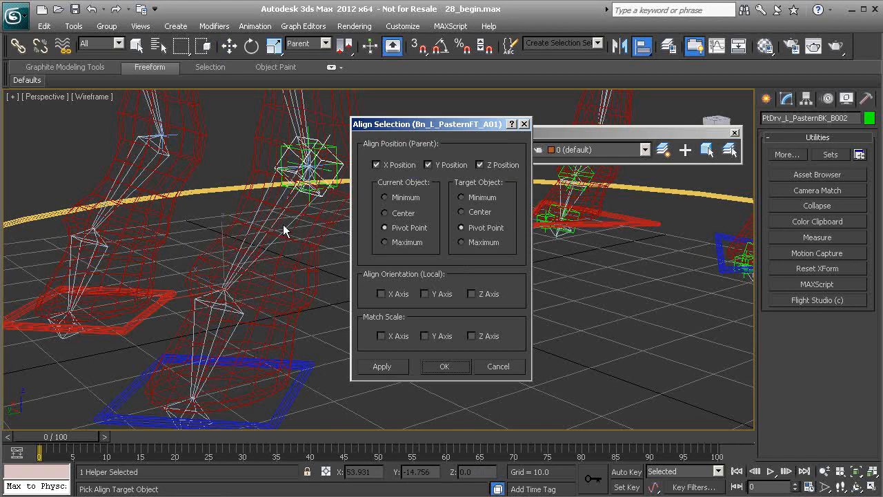
click(376, 165)
click(429, 165)
click(480, 165)
click(381, 294)
click(425, 294)
click(487, 296)
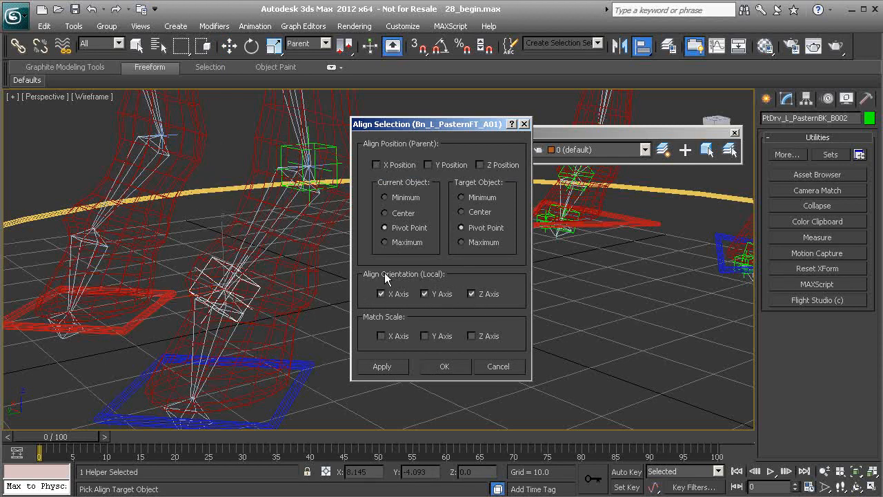
click(449, 366)
Step: Rename the lower pastern helper PtDrv_L_PasternFT_B01
middle_drag(276, 363, 338, 328)
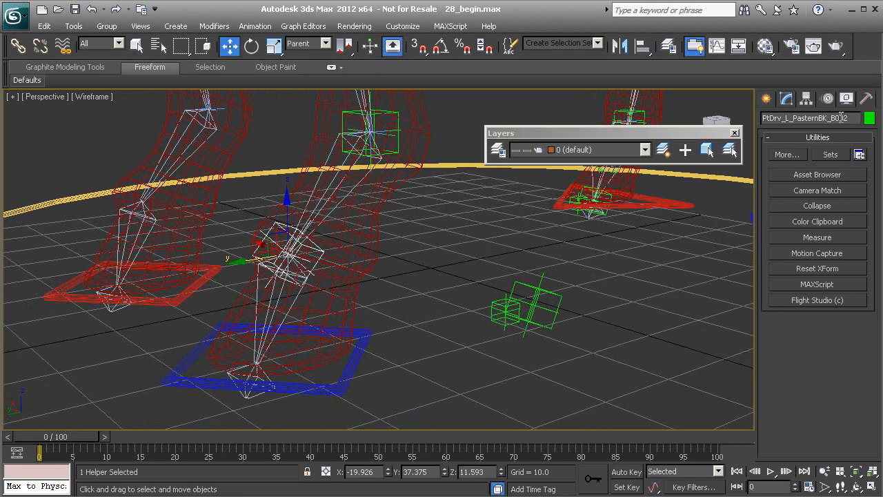
text(1)
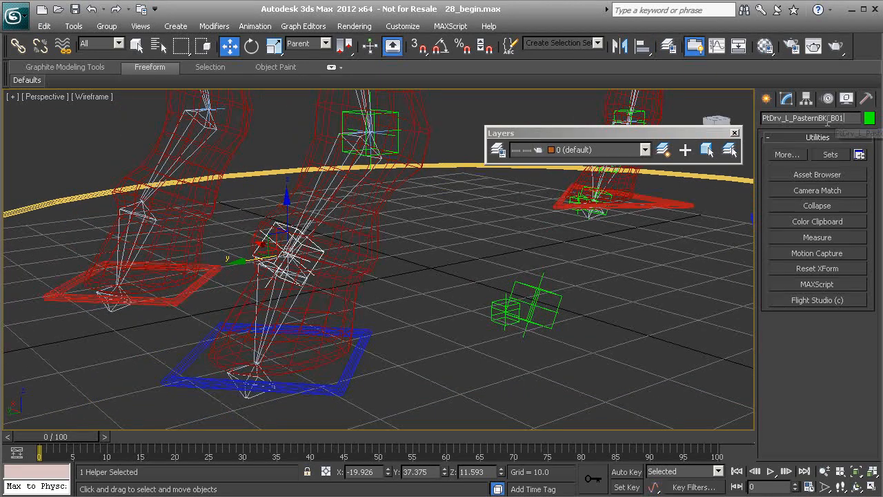
drag(820, 118, 827, 118)
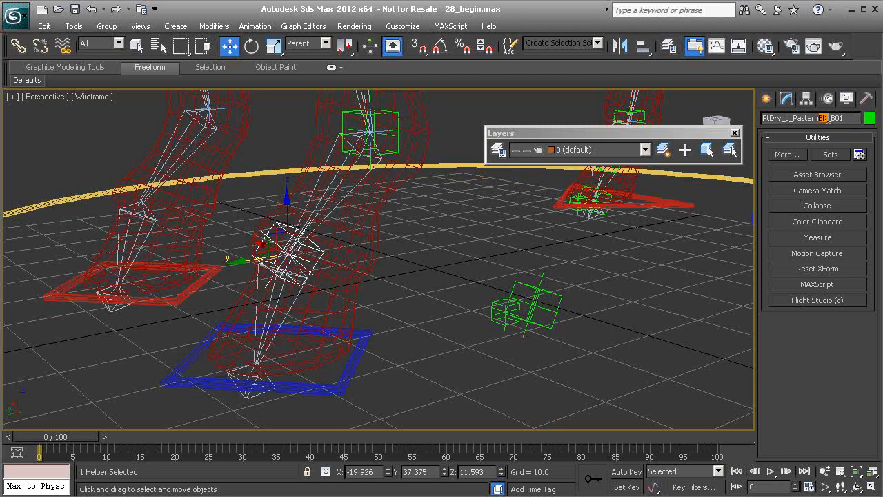
text(FT)
Step: Quick-align the cloned helper PtDrv_L_HoofBK002 to the left front hoof bone
click(544, 288)
alt+middle_drag(545, 289, 442, 305)
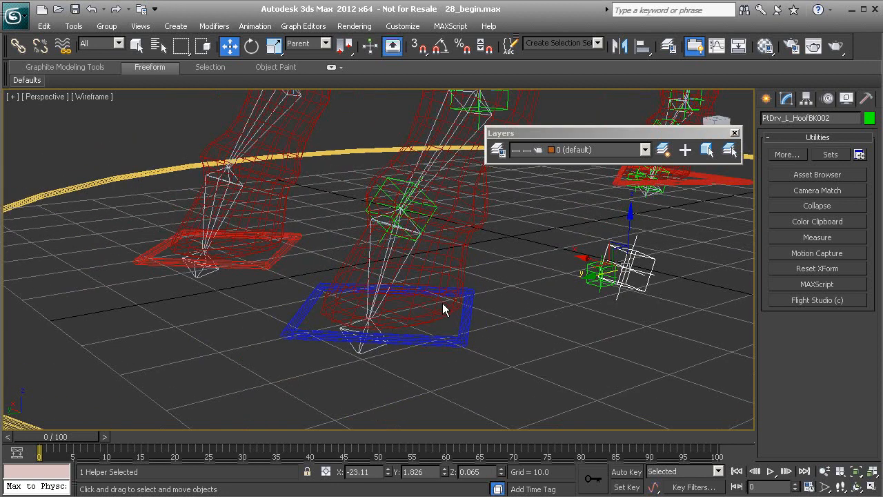
key(alt+a)
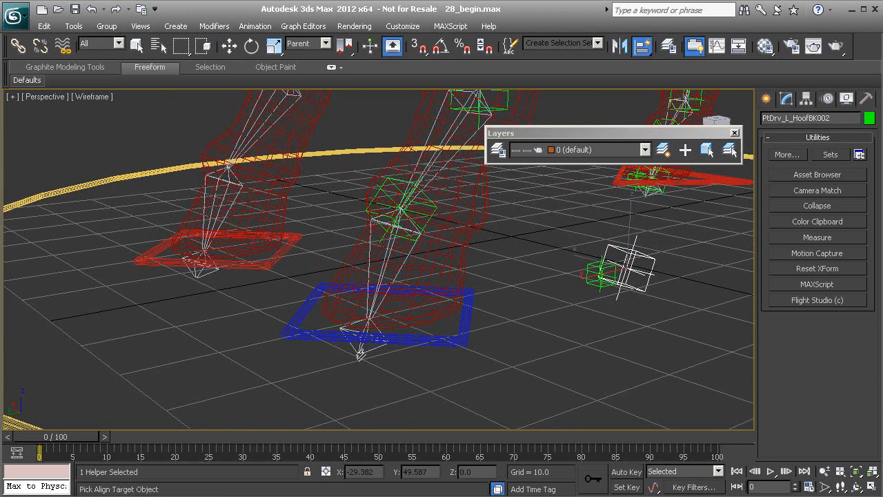
click(368, 356)
scroll(386, 343, up, 3)
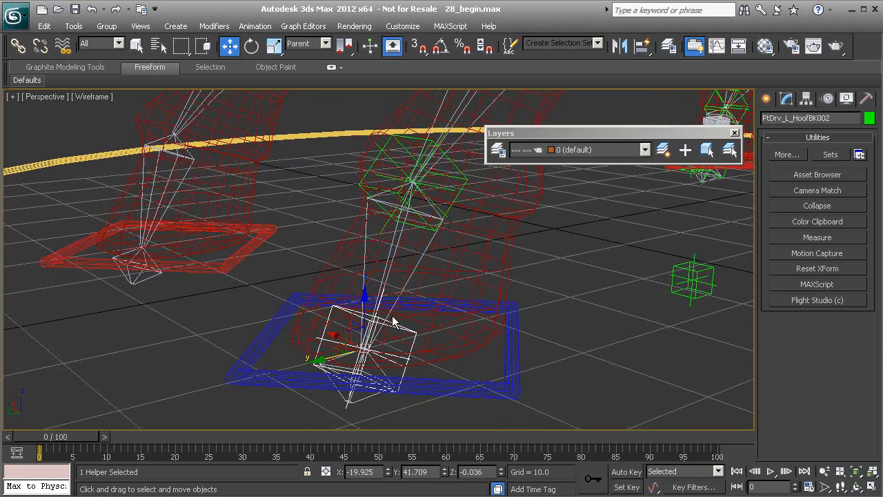
Step: Align the hoof helper's X, Y and Z orientation to Bn_L_PasternFT_B01 and rename it PtDrv_L_HoofFT01
key(alt+a)
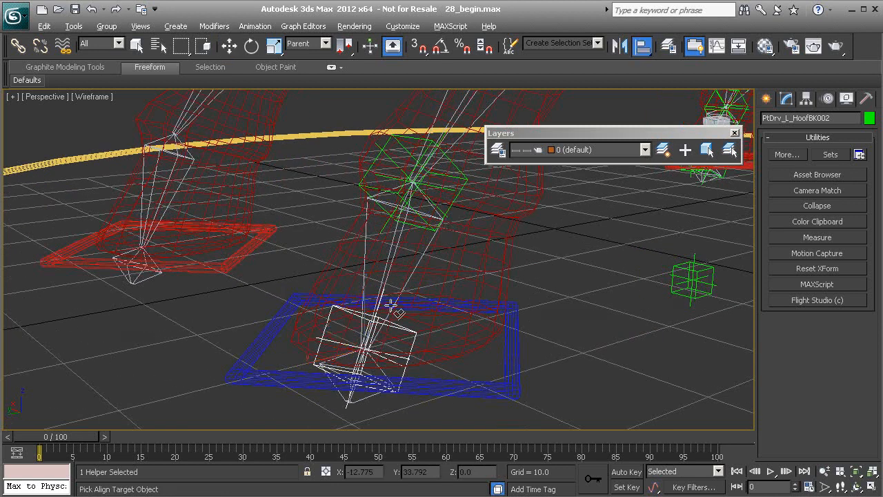
click(397, 257)
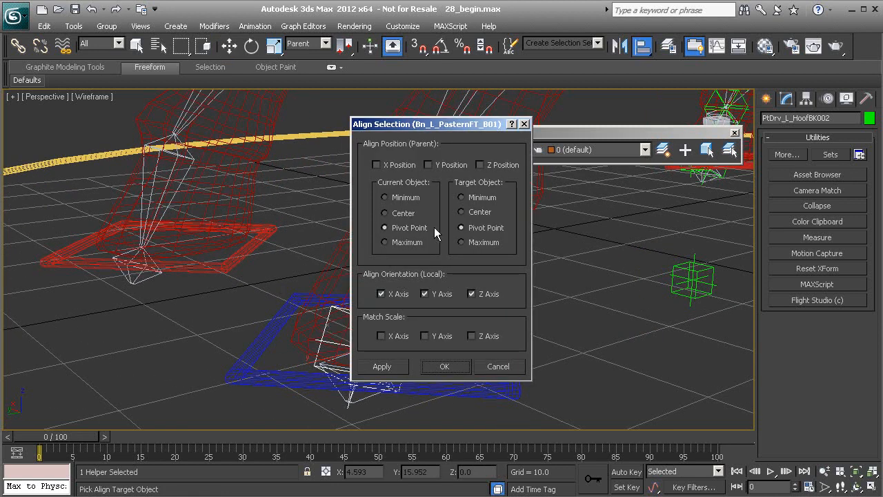
click(452, 365)
alt+middle_drag(403, 318, 399, 321)
scroll(407, 276, down, 2)
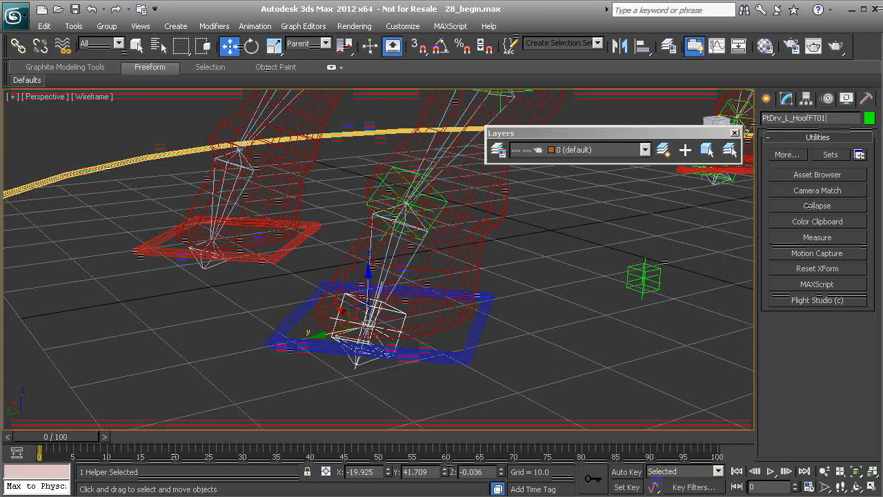
Step: Quick-align the remaining cloned helper, PtDrv_L_HoofBK_Roll002, to the left front hoof bone
click(649, 275)
alt+middle_drag(649, 275, 557, 294)
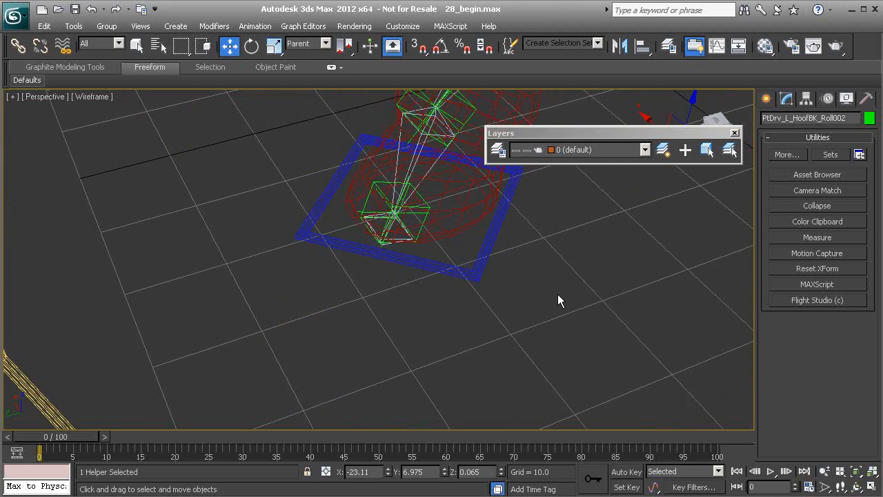
key(alt+a)
click(383, 245)
middle_drag(408, 252, 389, 314)
Step: Move the roll helper forward along Y to the front tip of the left front hoof, at about Y 46.13
drag(370, 321, 328, 329)
mouse_move(385, 354)
alt+middle_down()
mouse_move(409, 334)
mouse_move(379, 304)
mouse_move(392, 353)
alt+middle_up()
scroll(407, 331, up, 6)
scroll(415, 319, down, 3)
alt+middle_drag(415, 319, 378, 303)
drag(338, 264, 337, 265)
middle_drag(430, 231, 399, 286)
scroll(399, 287, down, 3)
middle_drag(379, 327, 392, 278)
scroll(392, 278, down, 2)
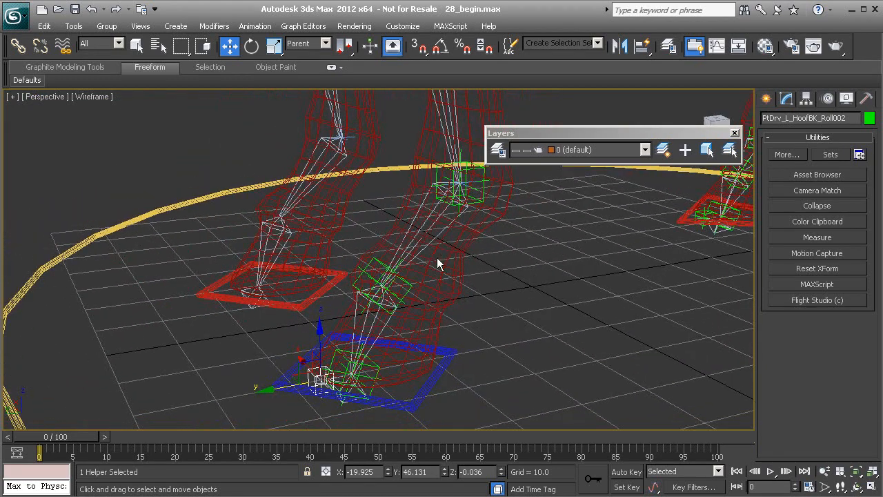
Step: Select all four helpers on the left front foot, from the upper pastern down to the hoof roll helper
alt+middle_drag(329, 185, 394, 252)
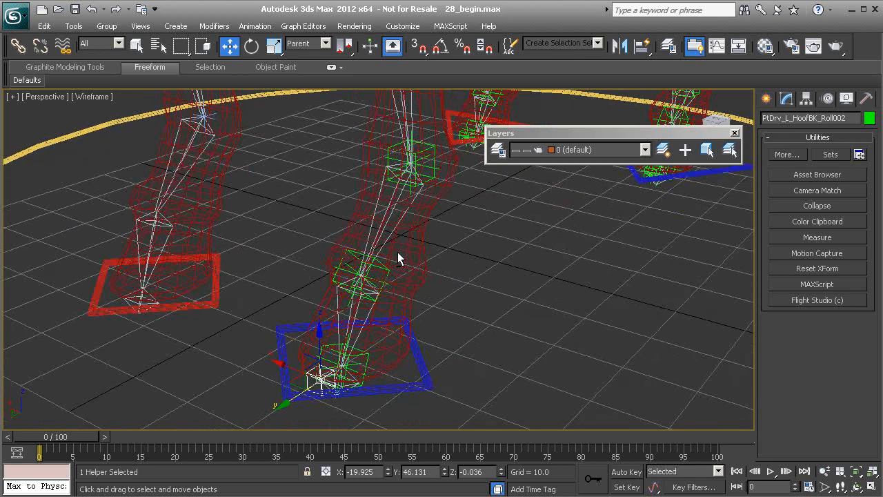
alt+middle_drag(233, 207, 361, 223)
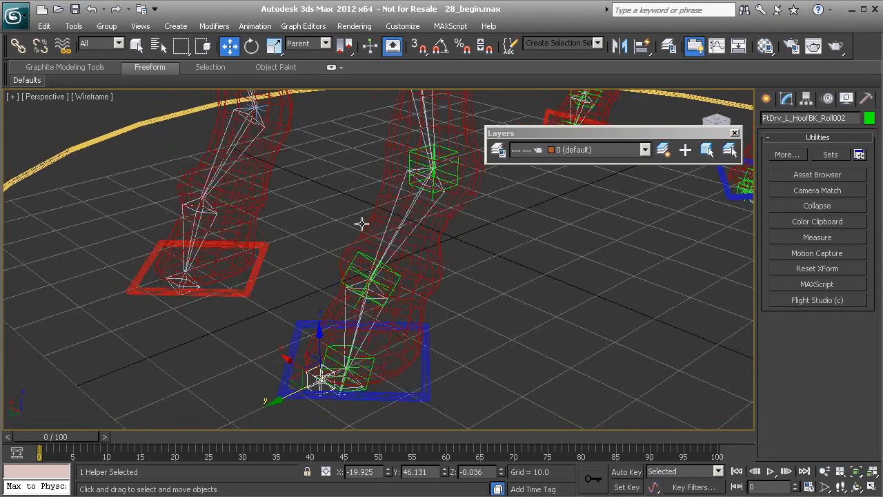
click(457, 187)
ctrl+click(401, 280)
ctrl+click(371, 360)
ctrl+click(312, 378)
alt+middle_drag(311, 379, 388, 370)
scroll(390, 373, up, 4)
middle_drag(412, 407, 379, 290)
middle_drag(355, 226, 361, 286)
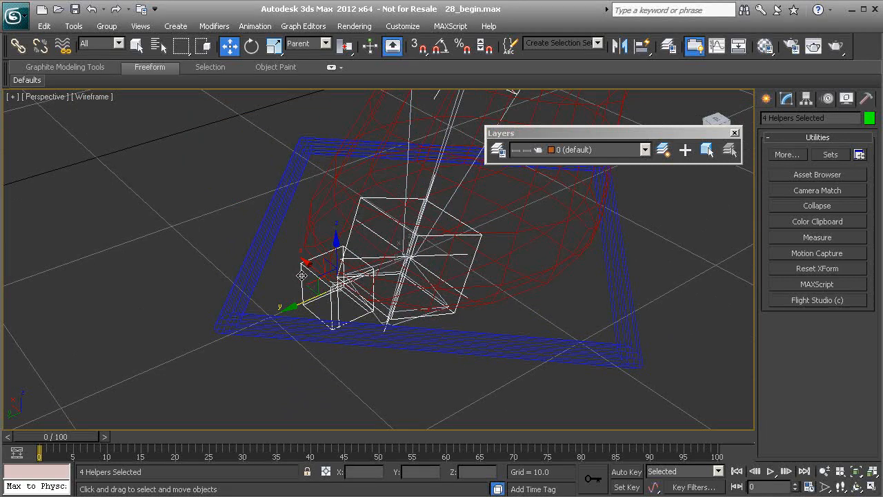
Step: Deselect the left front roll helper, clone the other three helpers and move the copies along X towards the right front foot
alt+click(302, 276)
scroll(331, 306, down, 6)
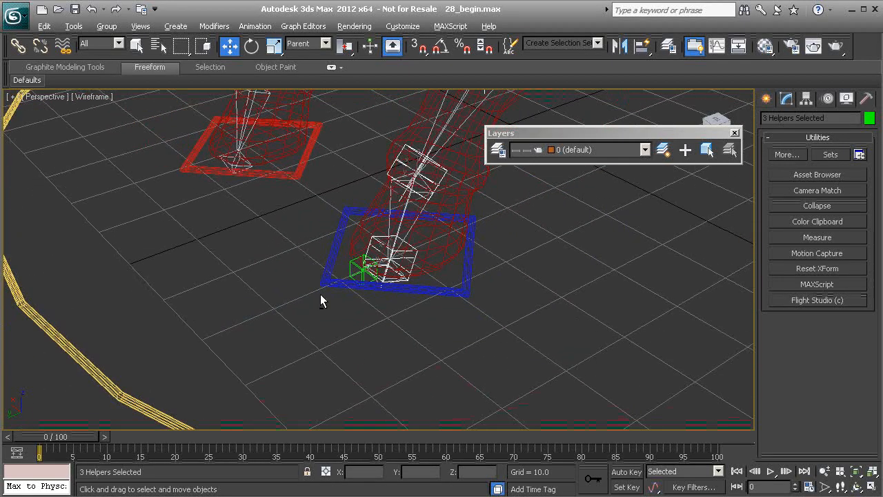
scroll(390, 274, up, 5)
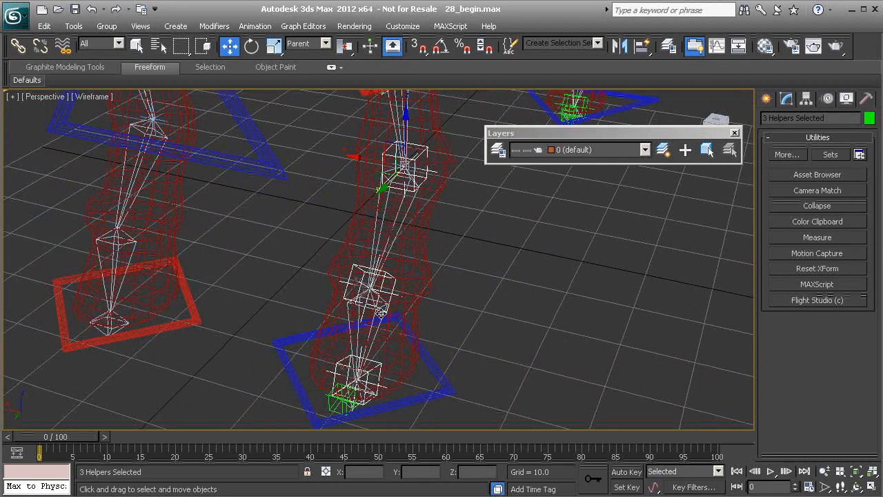
key(ctrl+v)
click(412, 310)
mouse_move(353, 156)
mouse_down()
mouse_move(273, 149)
mouse_move(199, 162)
mouse_up()
Step: Link the left front helpers in a chain: upper pastern to lower pastern, lower pastern to hoof, and hoof to roll helper
alt+middle_drag(274, 196, 296, 182)
click(414, 187)
click(18, 45)
alt+middle_drag(410, 218, 406, 150)
drag(390, 133, 387, 252)
drag(331, 262, 332, 263)
alt+middle_drag(382, 270, 383, 220)
drag(372, 190, 429, 252)
drag(355, 279, 289, 298)
click(343, 282)
Step: Rename the left front roll helper PtDrv_L_HoofFT_Roll01 and link it to the blue foot control
click(289, 298)
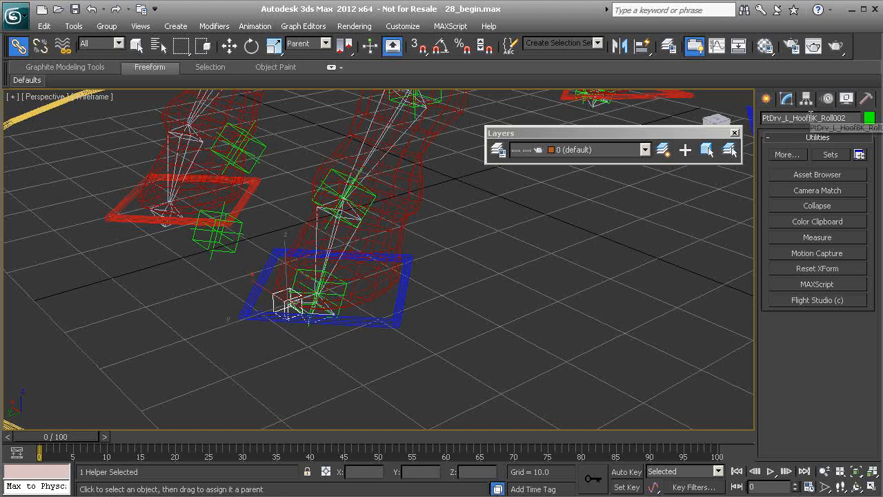
drag(819, 118, 812, 118)
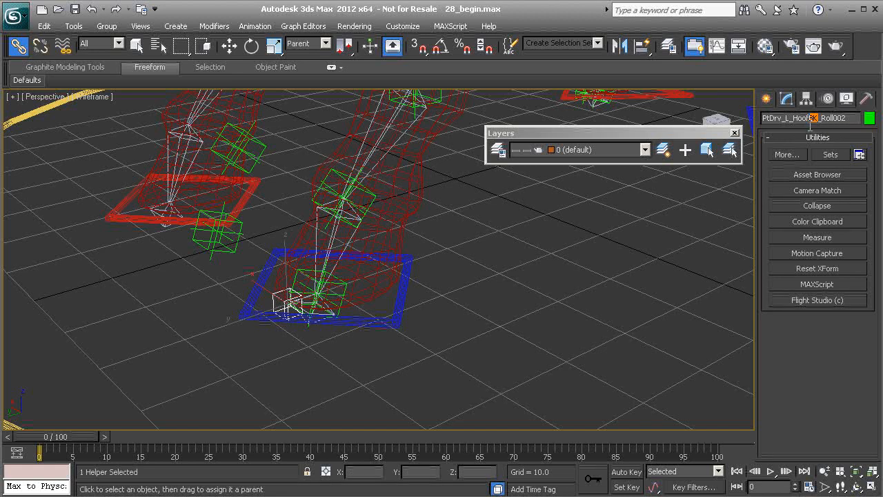
text(FL)
text(T)
scroll(335, 331, up, 3)
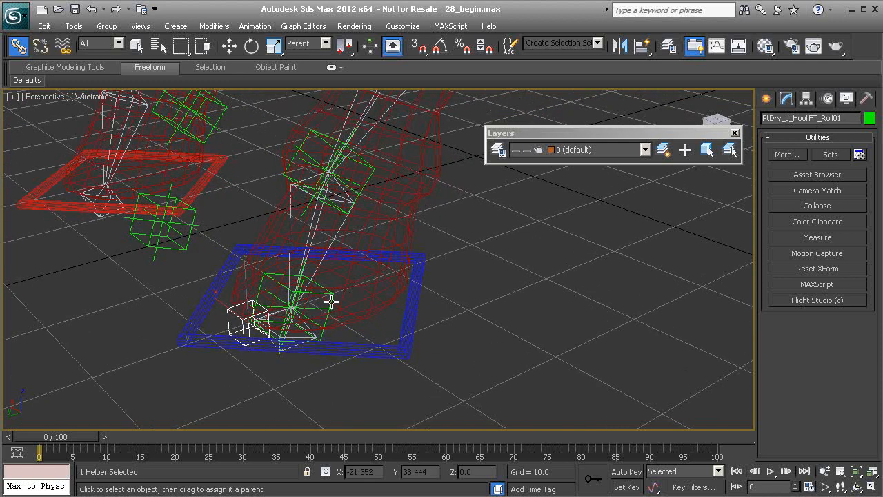
drag(230, 310, 208, 340)
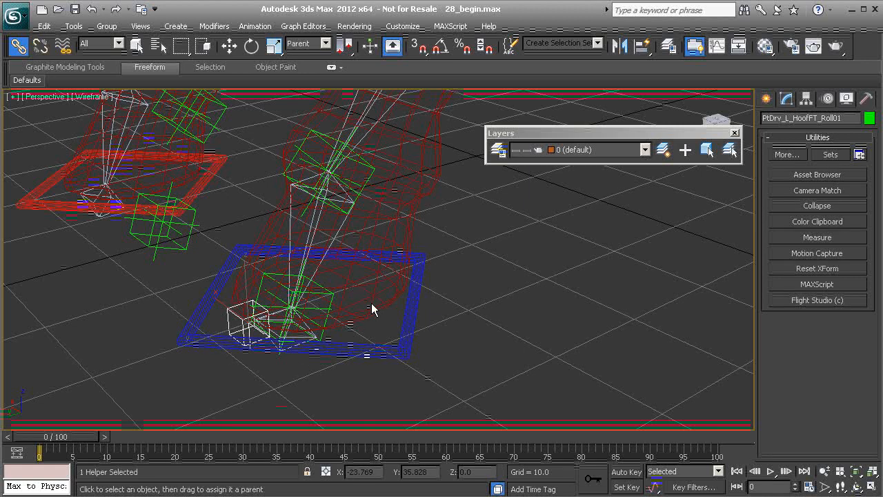
Step: Select all four left front foot helpers and freeze their transforms
middle_drag(369, 321, 371, 339)
scroll(371, 339, down, 2)
middle_drag(360, 387, 349, 341)
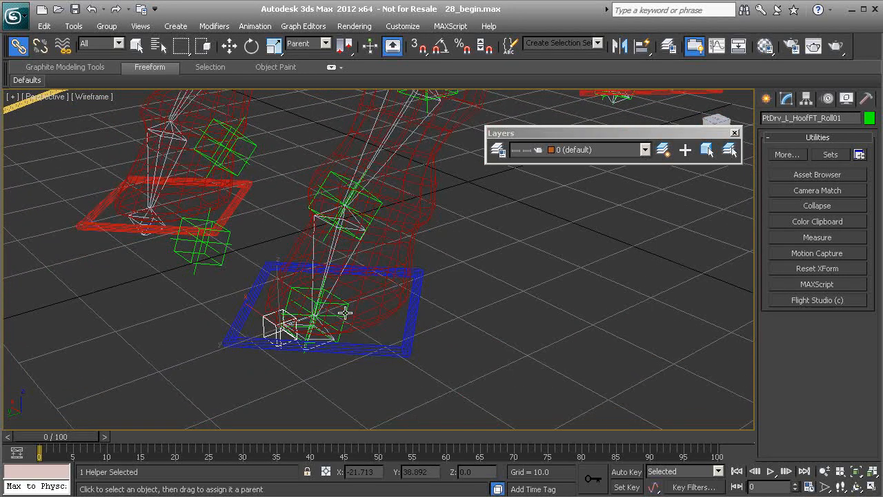
ctrl+click(343, 315)
ctrl+click(378, 206)
middle_drag(390, 219, 417, 287)
ctrl+click(442, 170)
right_click(450, 257)
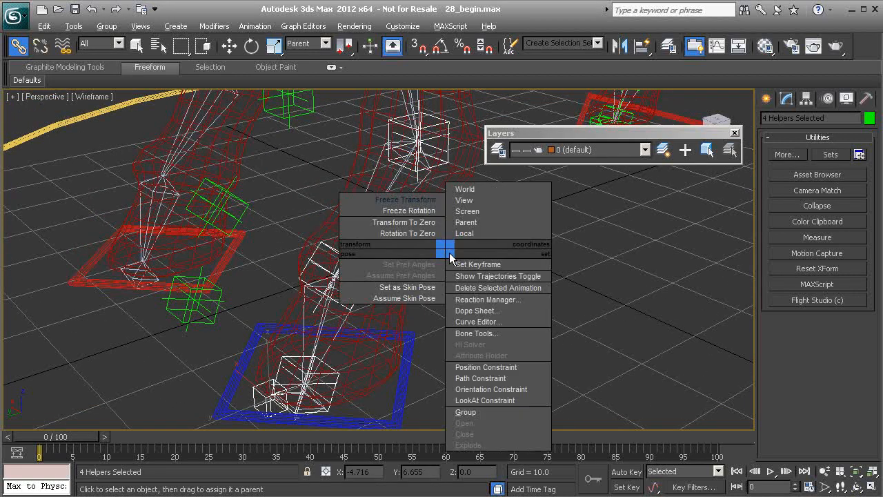
click(410, 200)
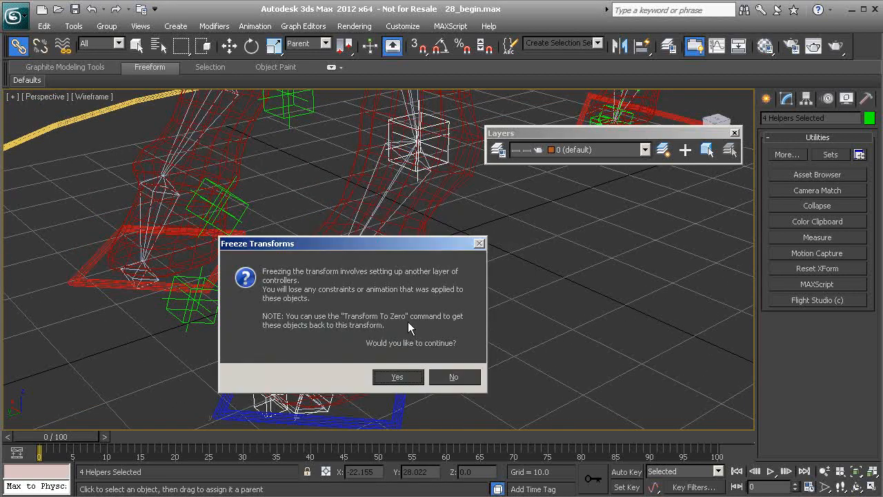
click(405, 379)
Step: Quick-align the cloned helper PtDrv_L_PasternFT_A002 to the right front upper pastern bone
alt+middle_drag(435, 379, 416, 222)
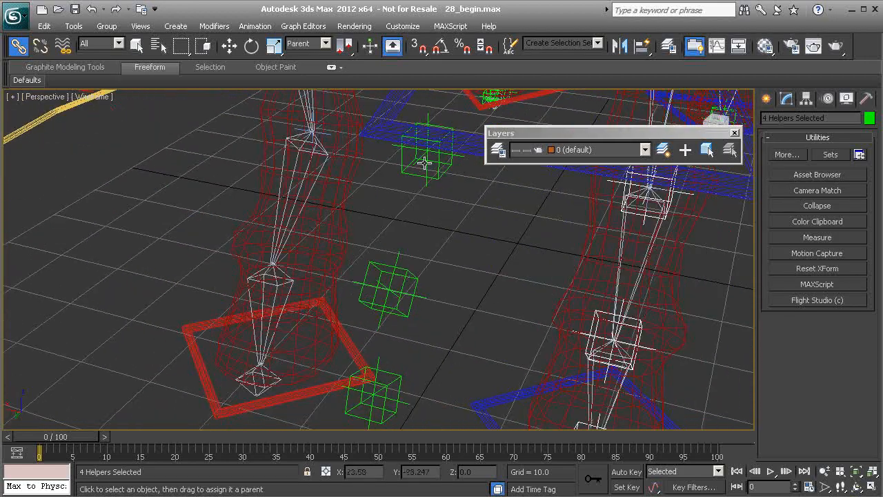
click(420, 160)
alt+middle_drag(420, 161, 426, 251)
key(alt+a)
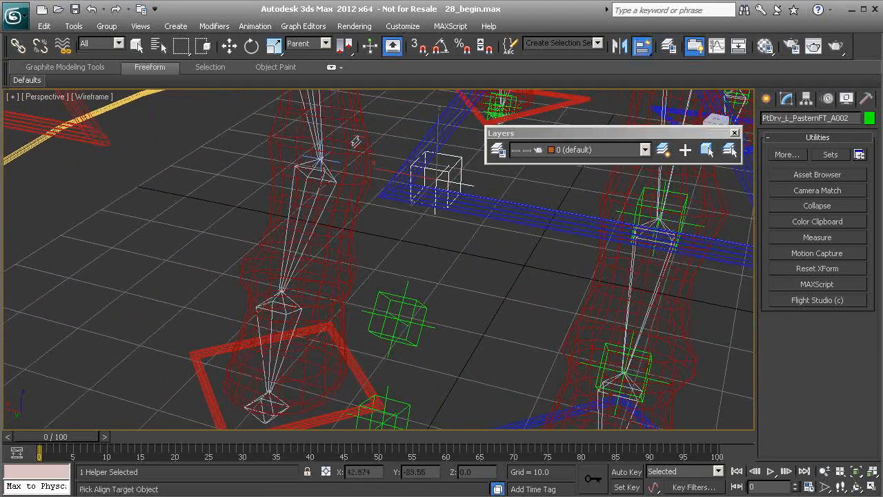
click(326, 171)
key(w)
Step: Quick-align PtDrv_L_PasternFT_B002 to the right front lower pastern bone and align its X, Y and Z orientation to Bn_R_PasternFT_A01
click(409, 317)
alt+middle_drag(409, 317, 427, 290)
key(alt+a)
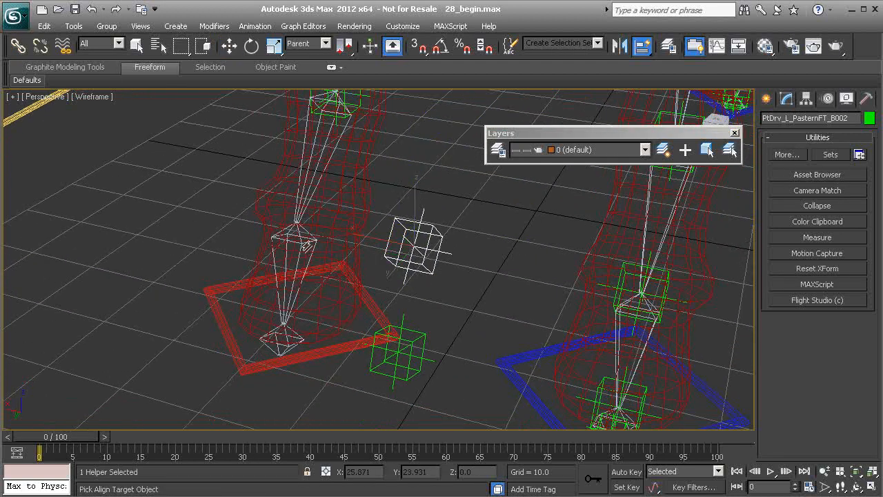
click(312, 245)
key(w)
key(alt+a)
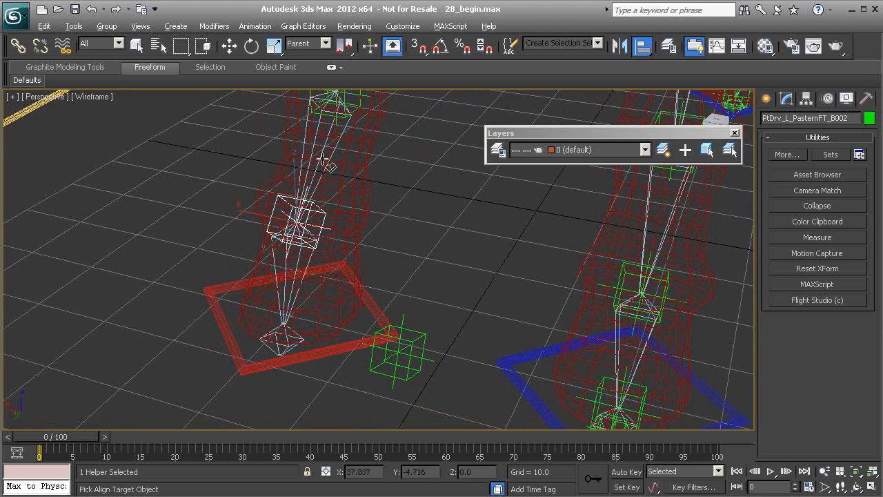
click(334, 162)
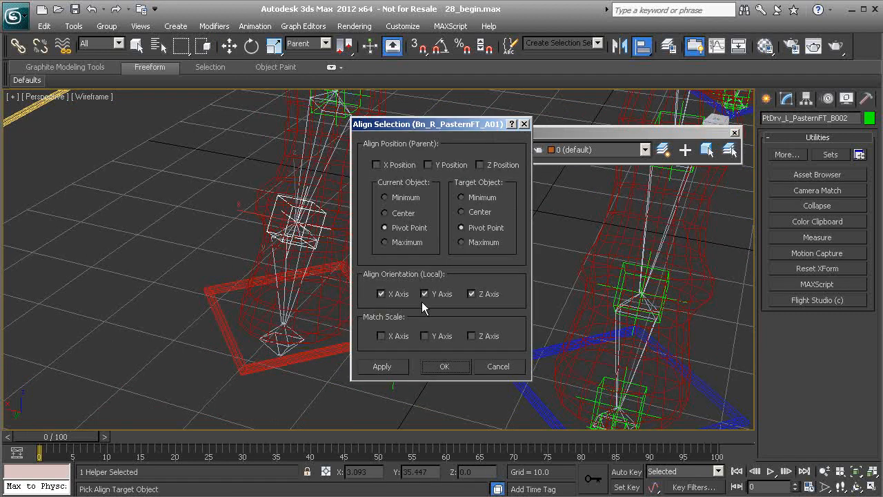
click(445, 366)
Step: Quick-align PtDrv_L_HoofFT002 to the right front hoof bone and align its X, Y and Z orientation to Bn_R_PasternFT_B01
alt+middle_drag(449, 366, 420, 311)
click(418, 311)
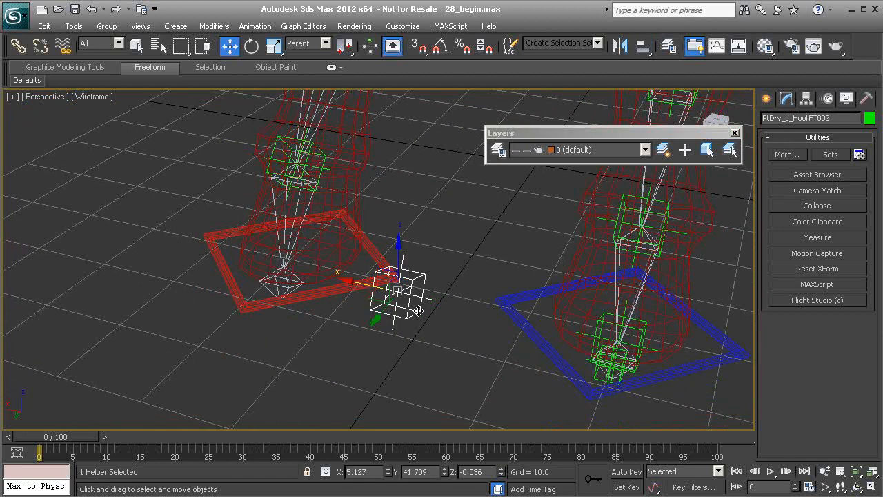
key(shift+a)
click(290, 286)
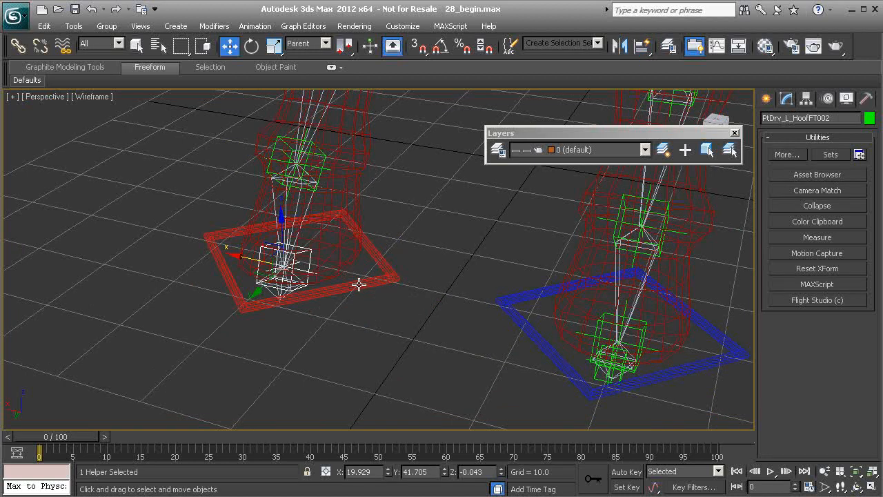
key(shift+a)
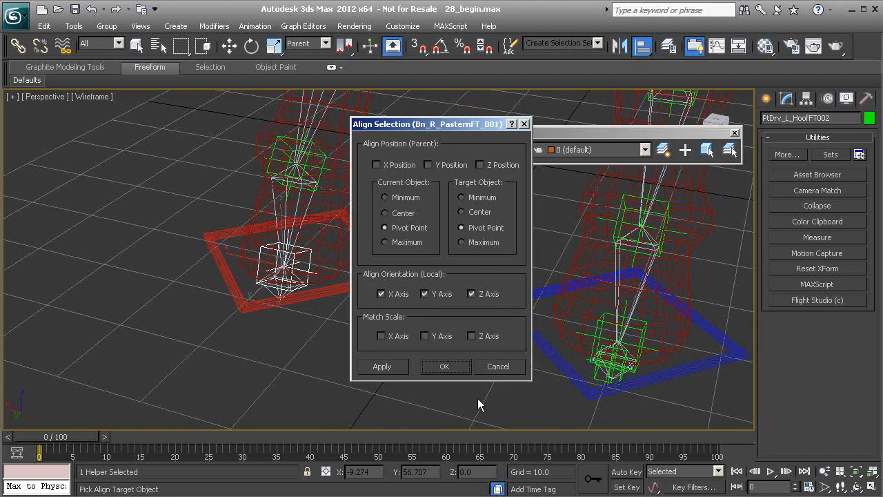
click(454, 368)
Step: Clone the left front roll helper as a copy named PtDrv_L_HoofFT_Roll002
mouse_move(442, 368)
alt+middle_down()
mouse_move(517, 400)
mouse_move(444, 354)
alt+middle_up()
click(363, 302)
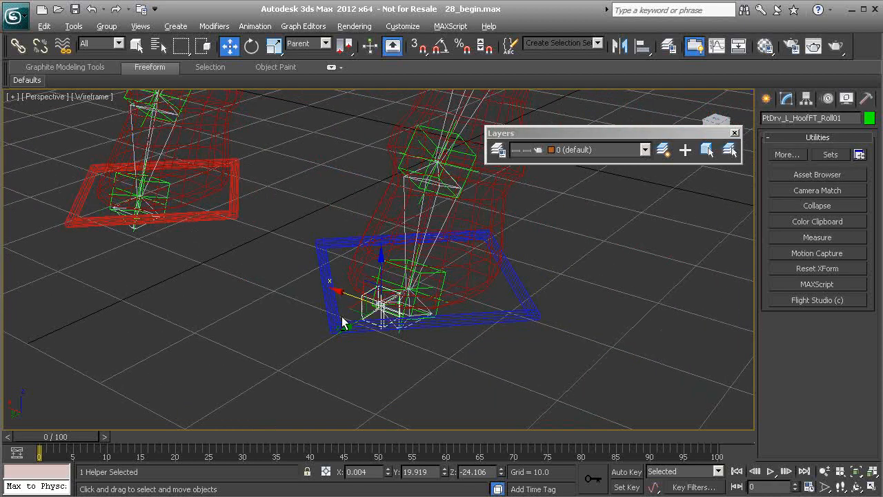
alt+middle_drag(331, 312, 372, 335)
middle_drag(249, 290, 355, 313)
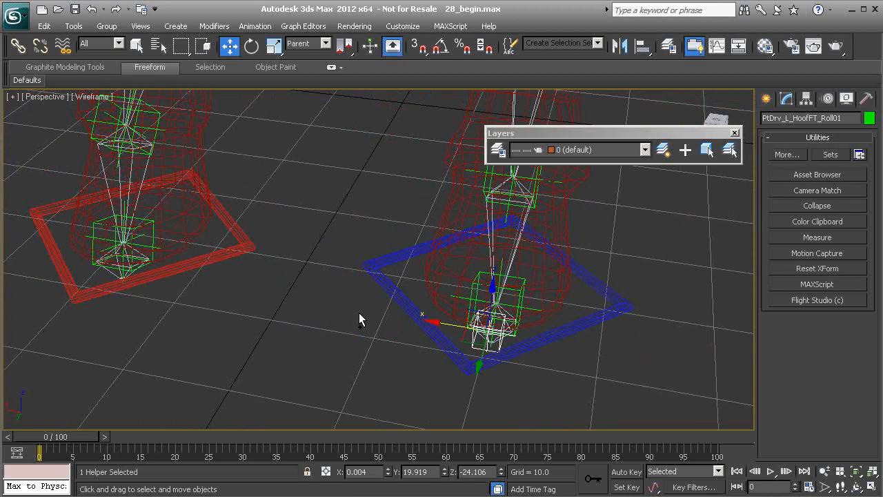
key(ctrl+v)
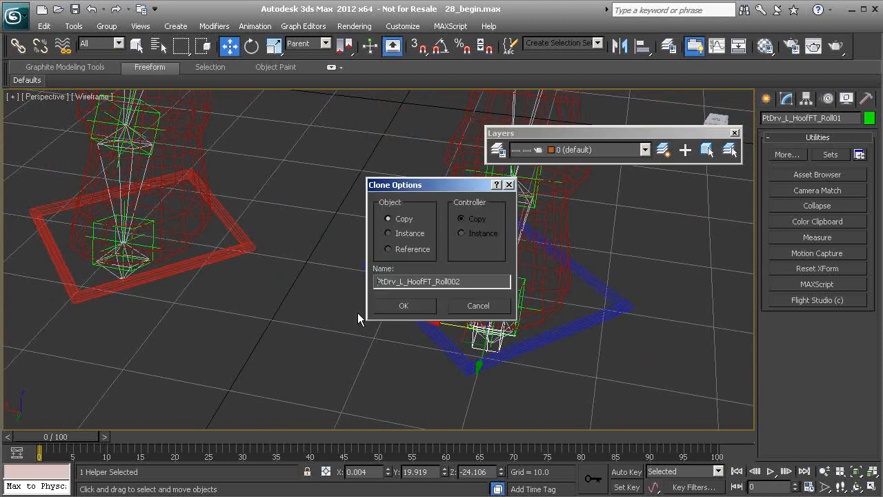
click(405, 306)
Step: Move only the cloned roll helper's pivot to the scene's centre line, snapping it to grid point 0, 50, 0
middle_drag(323, 304, 385, 305)
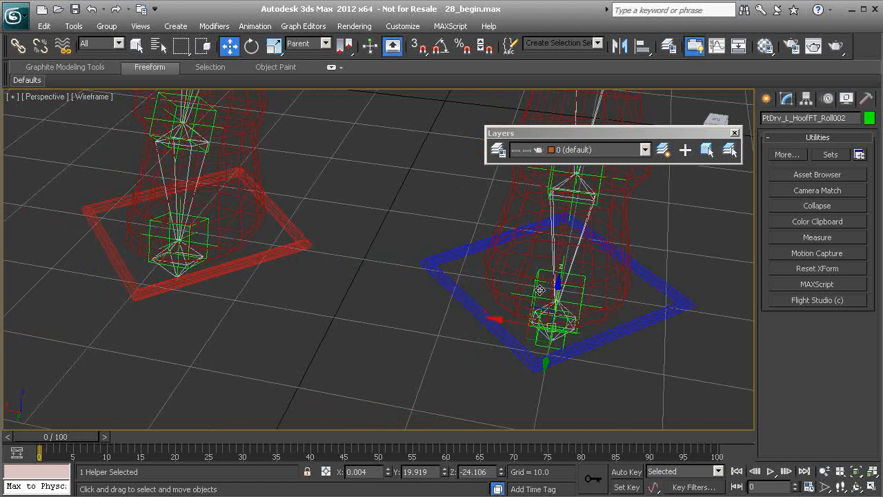
click(806, 100)
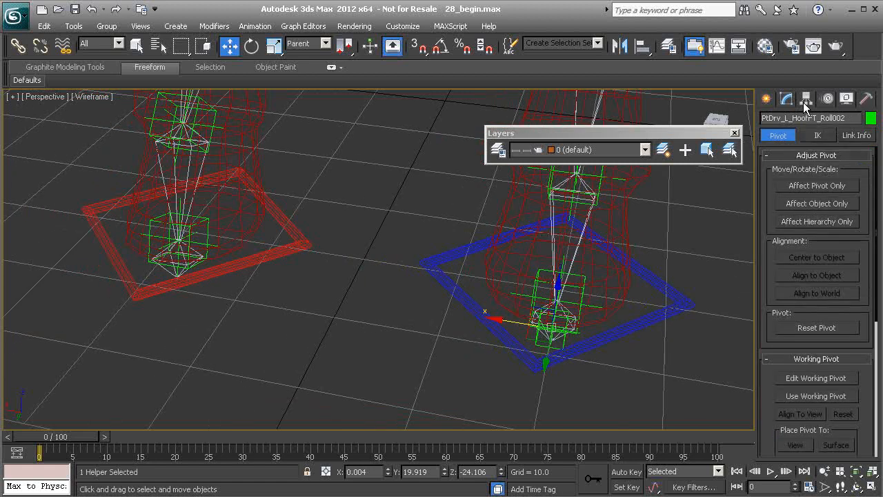
click(811, 186)
middle_drag(303, 317, 337, 312)
key(s)
drag(584, 316, 364, 308)
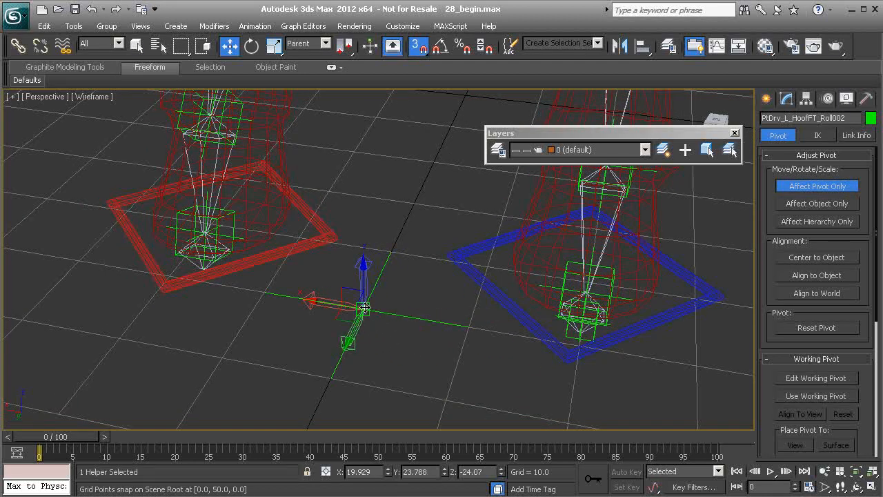
click(814, 187)
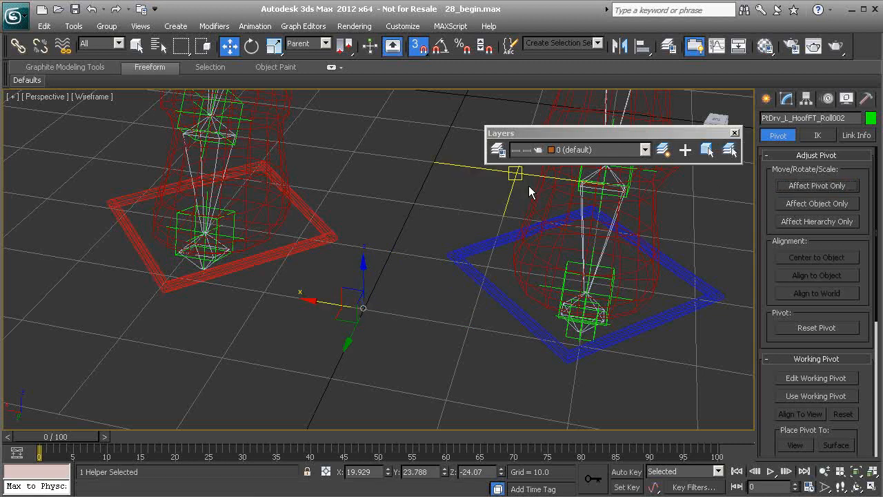
Step: Mirror the cloned roll helper across X with No Clone and centre its pivot back on the object
click(620, 46)
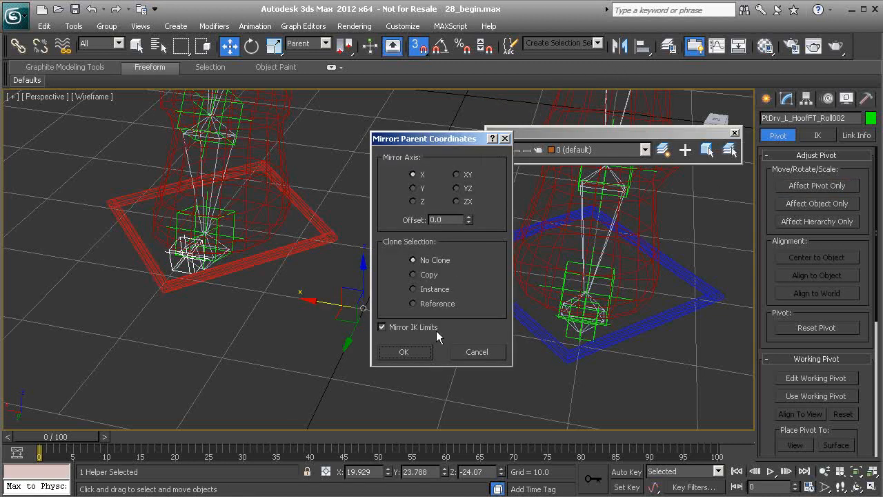
click(410, 353)
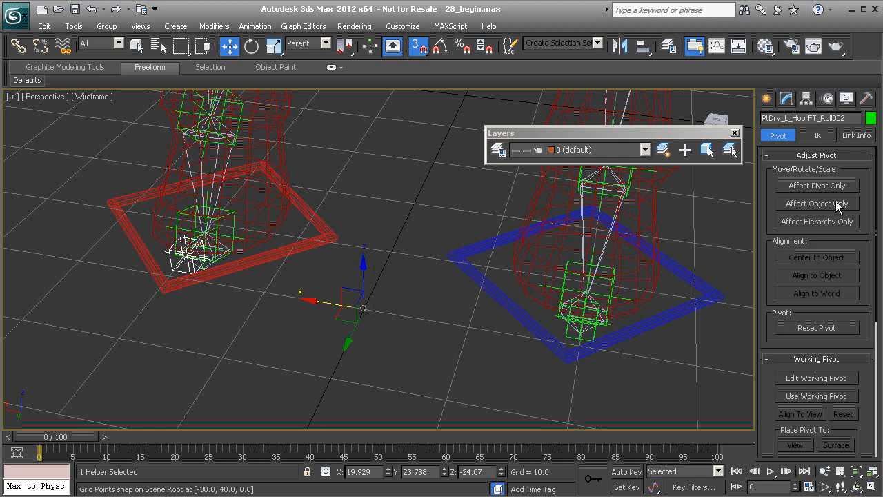
click(812, 186)
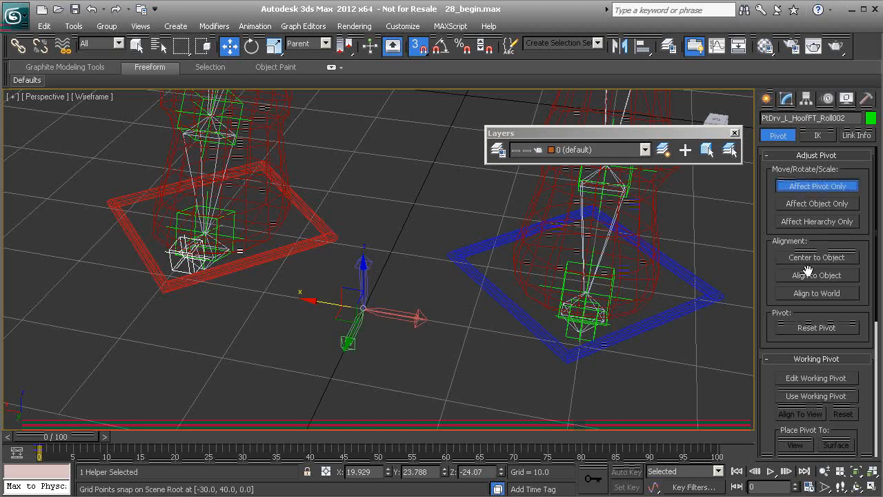
click(815, 258)
click(800, 187)
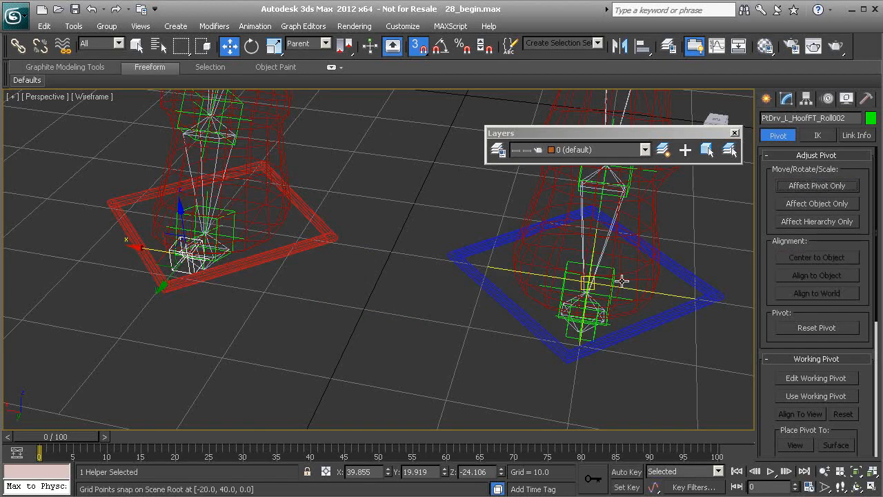
Step: Check the mirrored roll helper's placement against the shaded horse mesh, turn snapping off and return to wireframe display
key(z)
alt+middle_drag(388, 333, 309, 295)
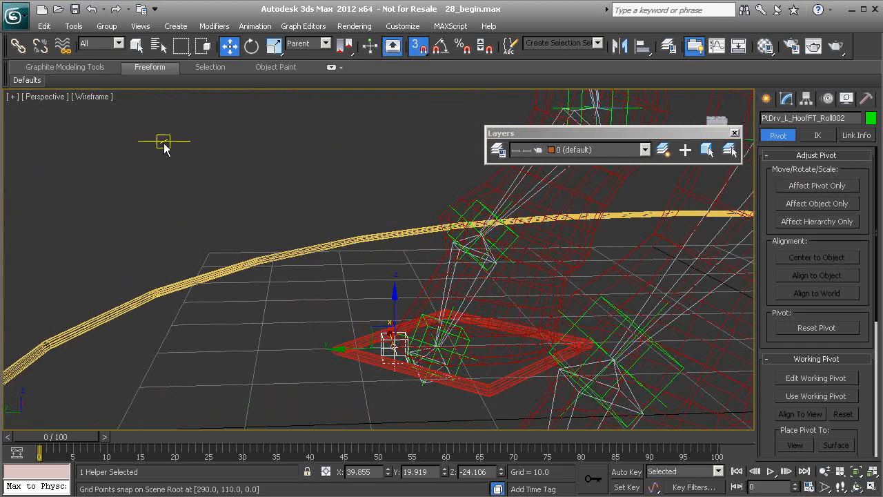
click(97, 98)
click(113, 122)
mouse_move(359, 324)
alt+middle_down()
mouse_move(376, 345)
mouse_move(478, 368)
alt+middle_up()
middle_drag(583, 349, 407, 340)
scroll(408, 340, down, 5)
key(s)
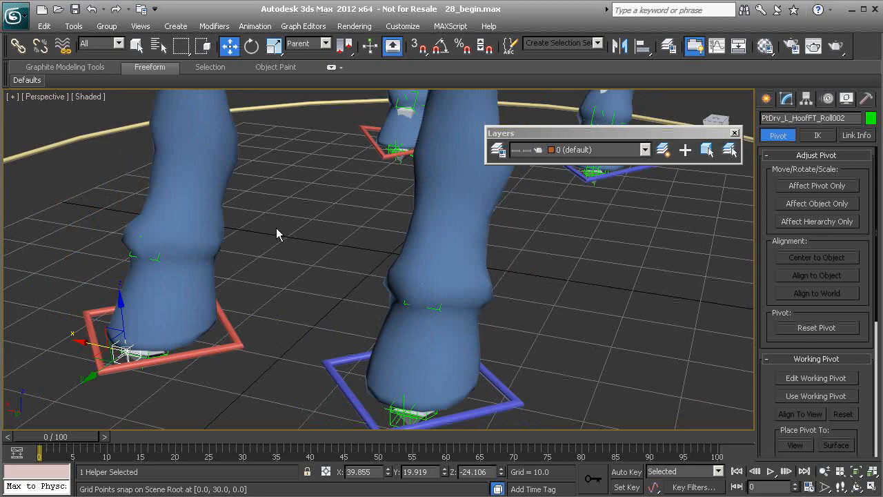
key(F3)
alt+middle_drag(274, 230, 332, 328)
scroll(332, 328, up, 3)
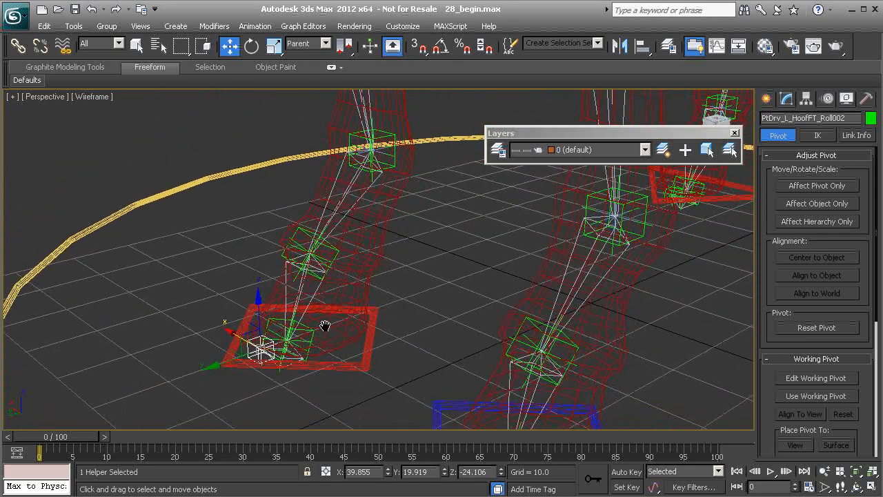
scroll(371, 214, down, 3)
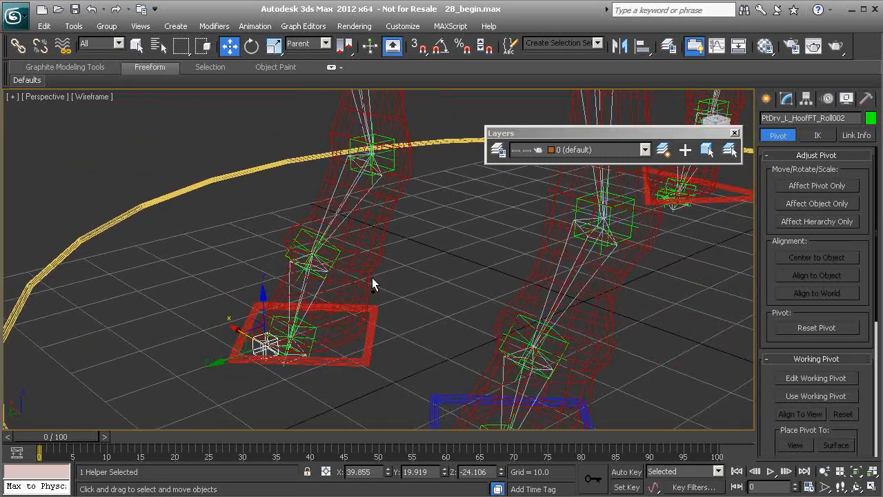
Step: Link the right front helpers in a chain: upper pastern to lower pastern, lower pastern to hoof, and hoof to roll helper
click(392, 165)
alt+middle_drag(407, 207, 404, 242)
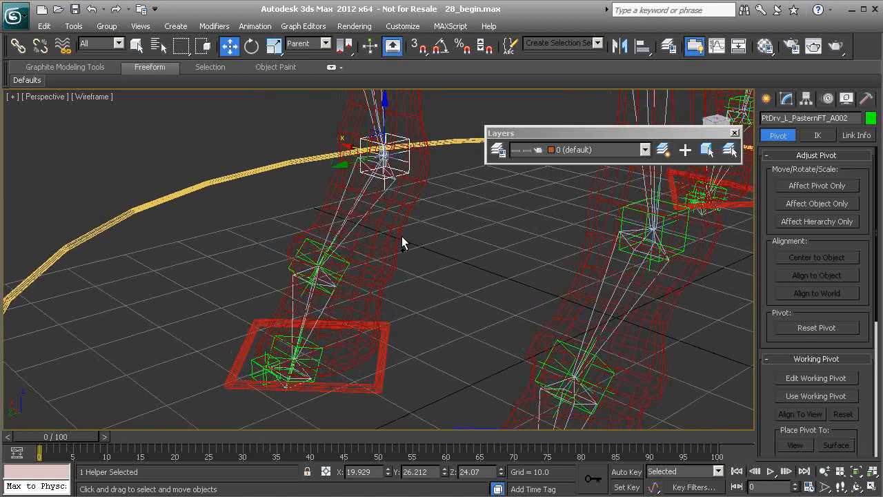
click(18, 45)
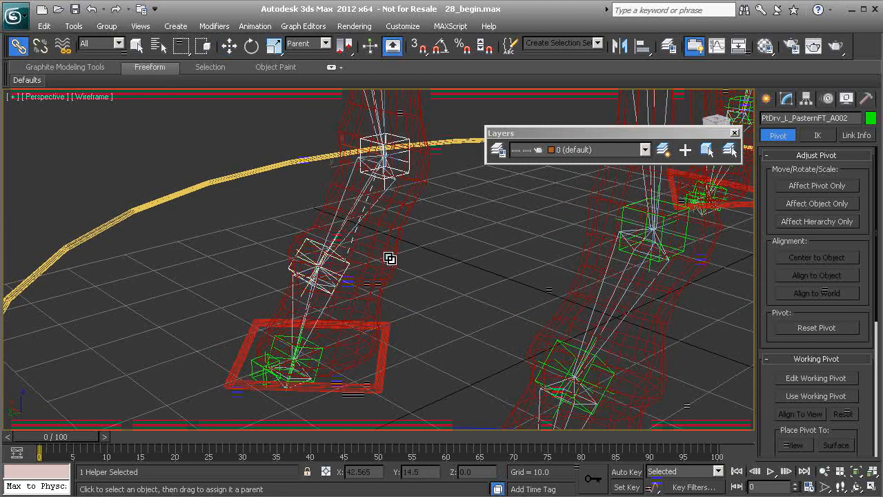
alt+middle_drag(390, 258, 392, 242)
drag(360, 196, 410, 280)
drag(336, 285, 349, 320)
scroll(278, 313, up, 5)
drag(264, 310, 100, 346)
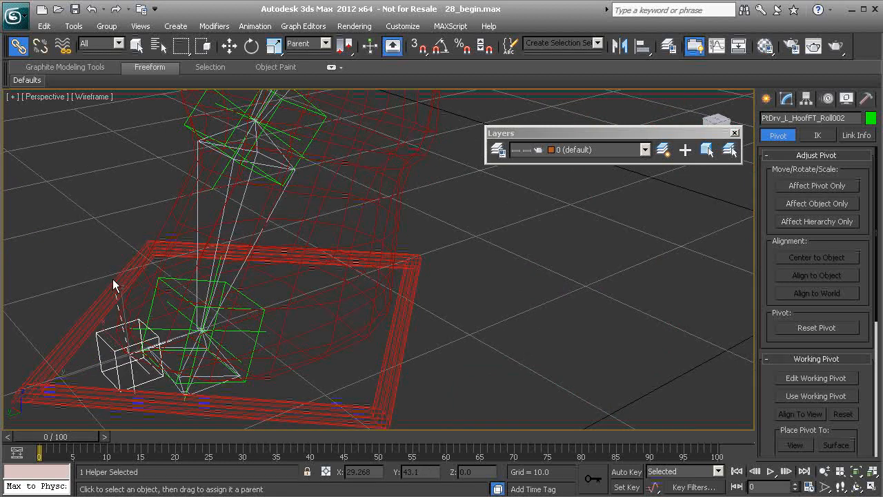
Step: Freeze the transforms of the four right front helpers: hoof roll, hoof, lower pastern and upper pastern
drag(116, 289, 117, 290)
alt+middle_drag(317, 314, 321, 280)
scroll(321, 280, down, 3)
ctrl+click(314, 312)
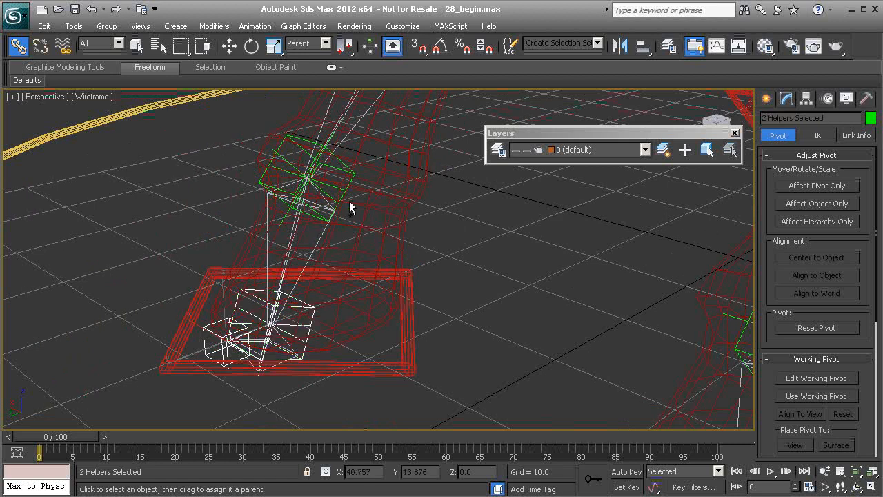
ctrl+click(347, 169)
middle_drag(414, 211, 389, 290)
ctrl+click(398, 168)
right_click(428, 241)
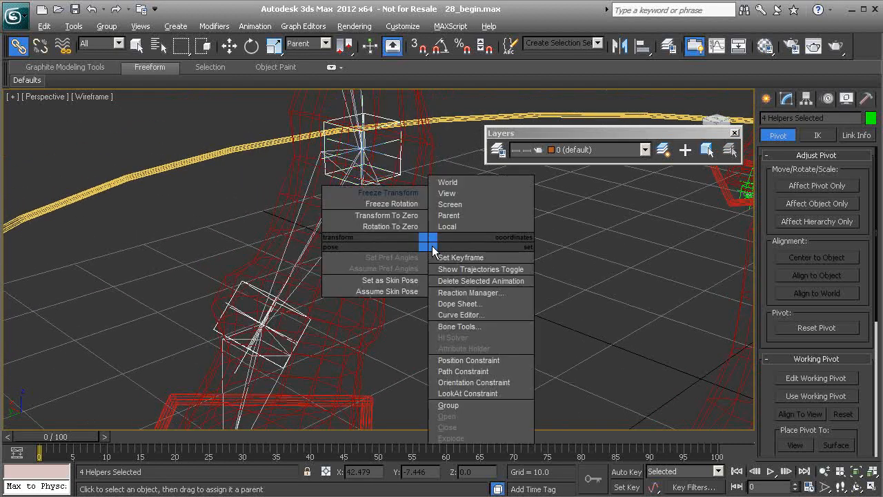
click(396, 194)
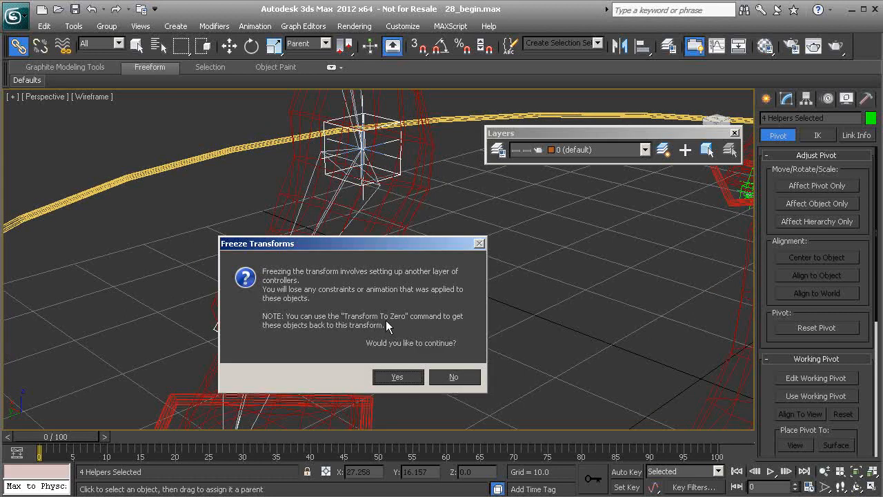
click(403, 377)
middle_drag(326, 282, 342, 263)
scroll(336, 298, down, 3)
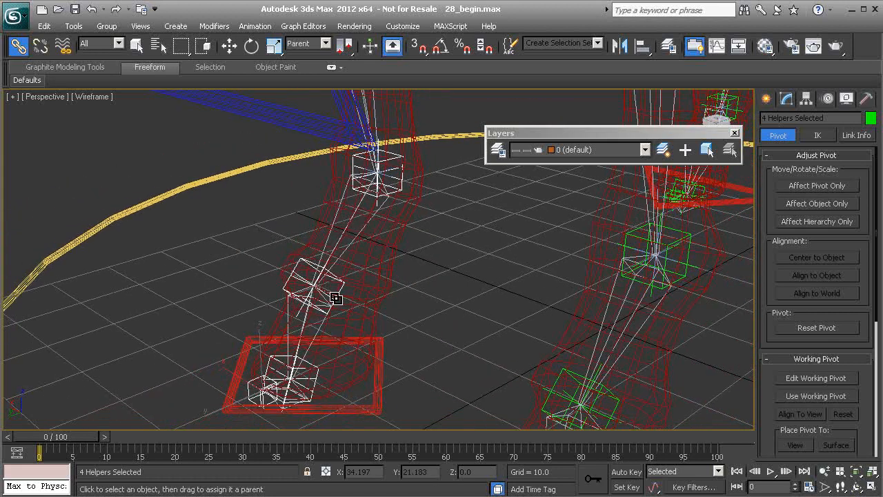
mouse_move(402, 237)
middle_down()
mouse_move(404, 274)
mouse_move(402, 231)
middle_up()
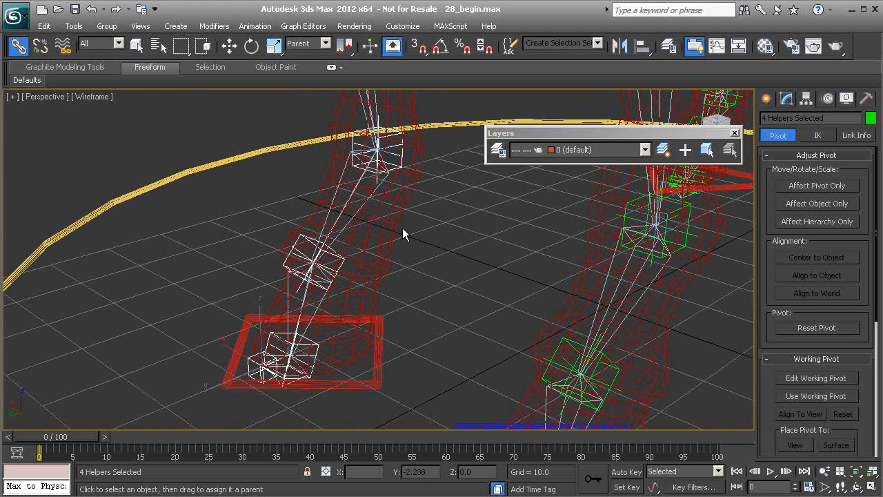
Step: Position-constrain the left front leg's IK goal, HIK_L_ThoracicLimb01, to the left upper pastern helper
click(402, 169)
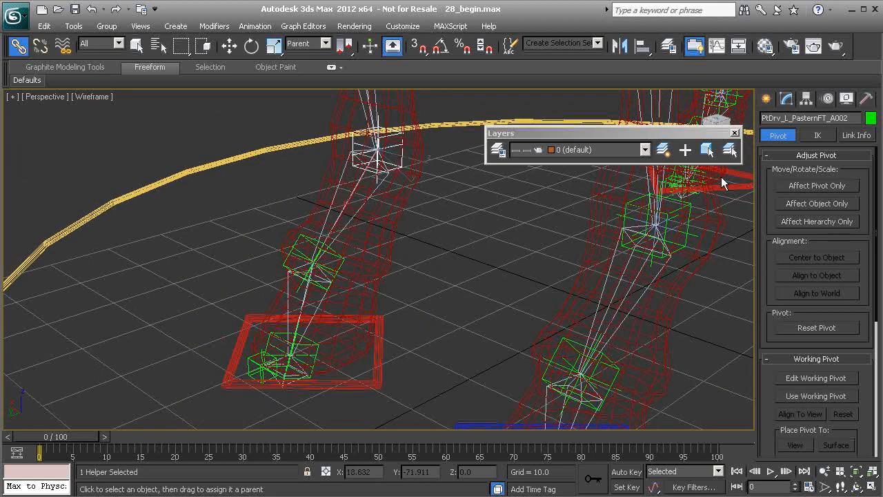
mouse_move(396, 306)
alt+middle_down()
mouse_move(392, 298)
mouse_move(406, 297)
alt+middle_up()
middle_drag(459, 284, 394, 296)
scroll(390, 296, up, 3)
click(430, 234)
alt+middle_drag(452, 291, 394, 280)
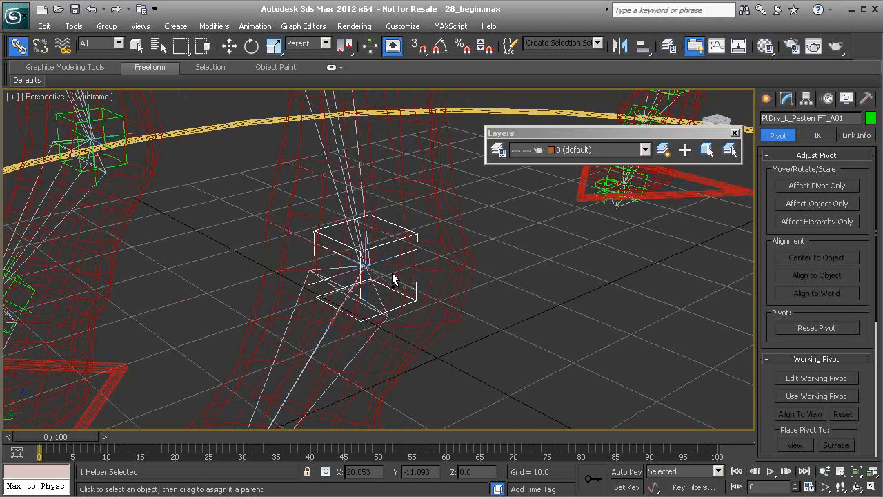
key(w)
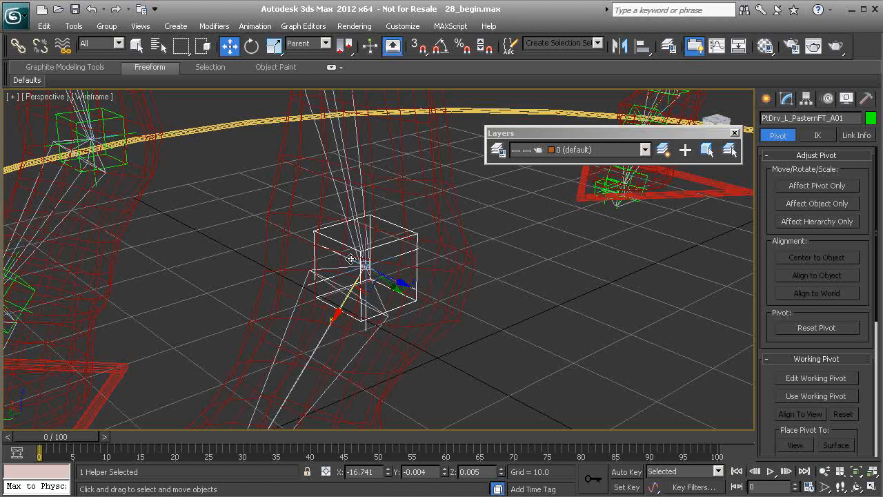
click(351, 259)
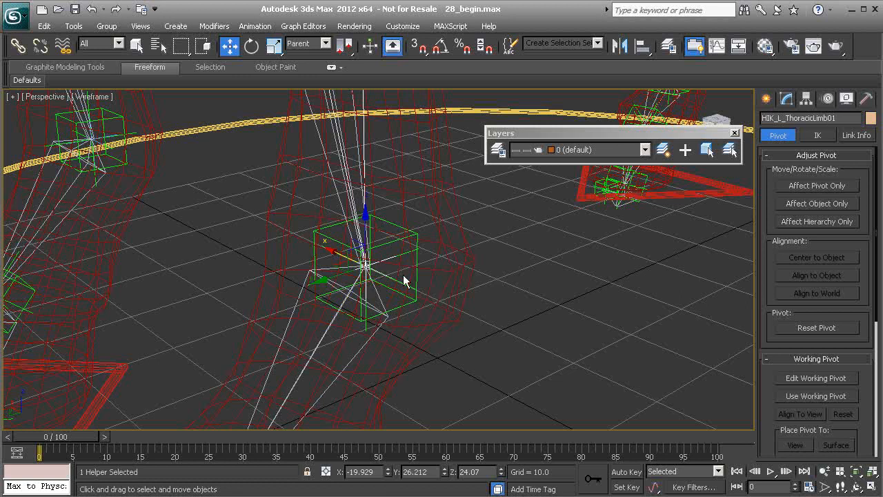
right_click(482, 262)
click(556, 377)
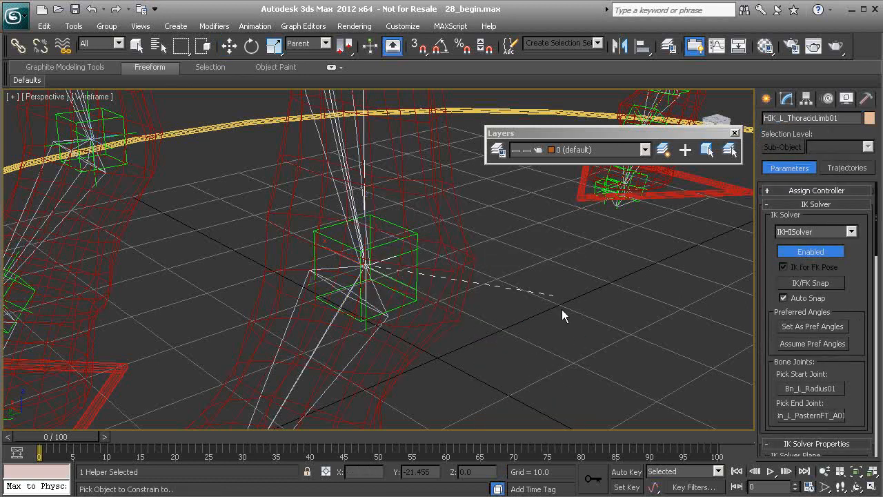
click(417, 278)
Step: Orientation-constrain the left upper pastern bone, Bn_L_PasternFT_A01, to the left lower pastern helper
middle_drag(391, 350, 399, 232)
click(395, 227)
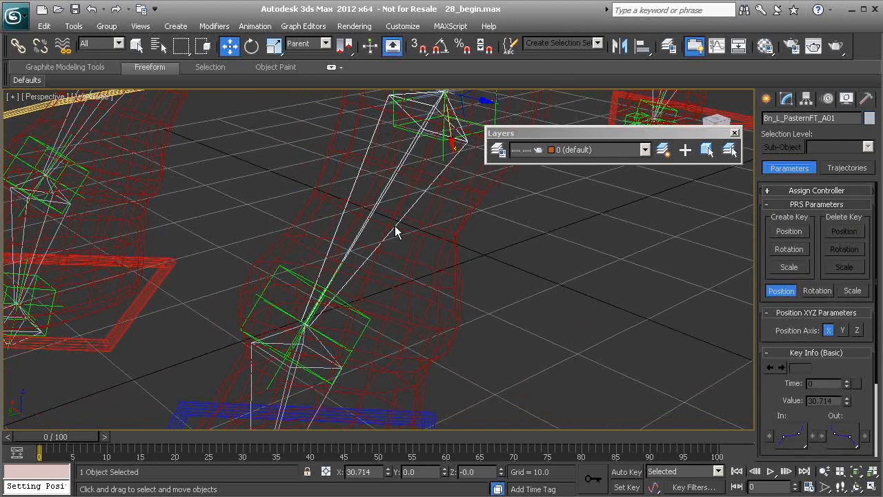
right_click(515, 269)
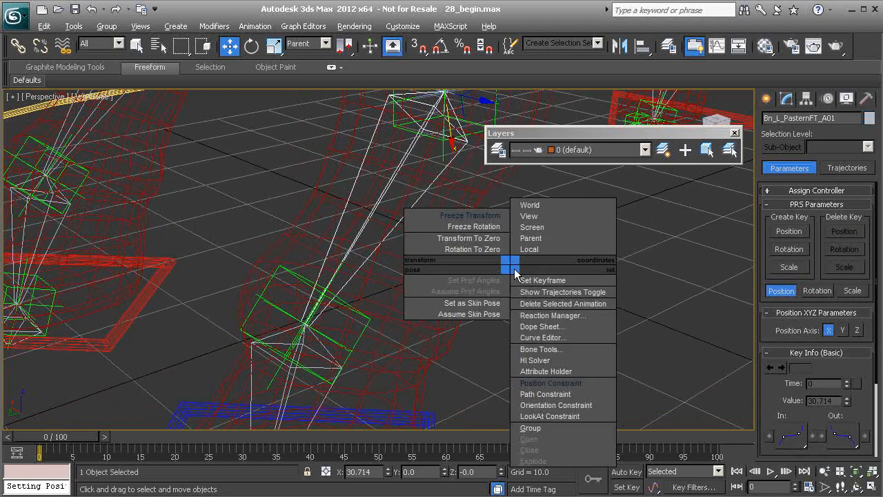
click(580, 405)
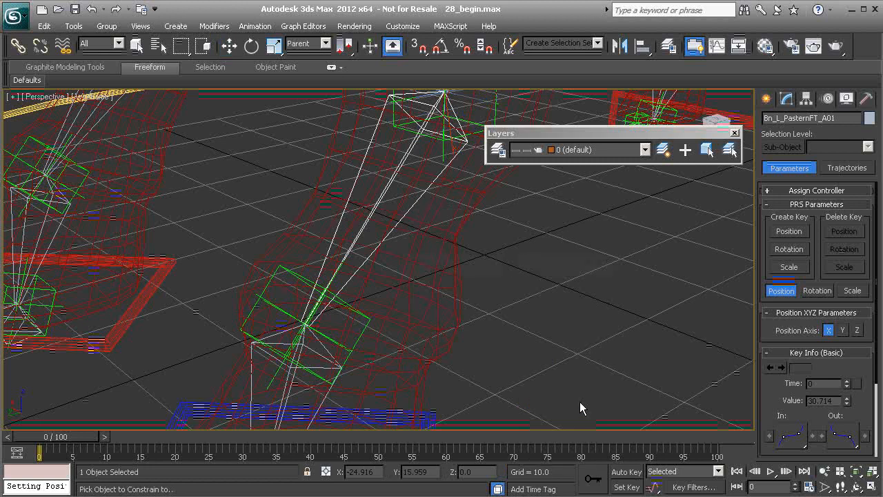
click(281, 265)
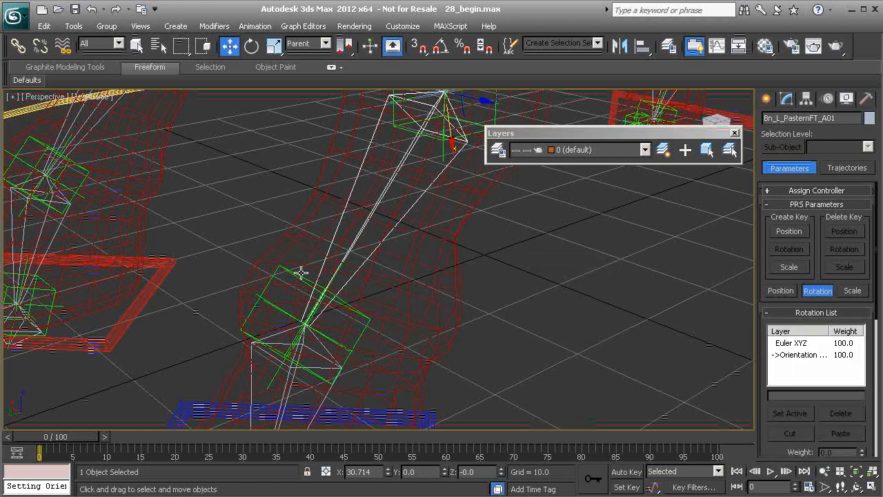
Step: Orientation-constrain the left lower pastern bone, Bn_L_PasternFT_B01, to the helper PtDrv_L_HoofFT01
middle_drag(324, 323, 335, 293)
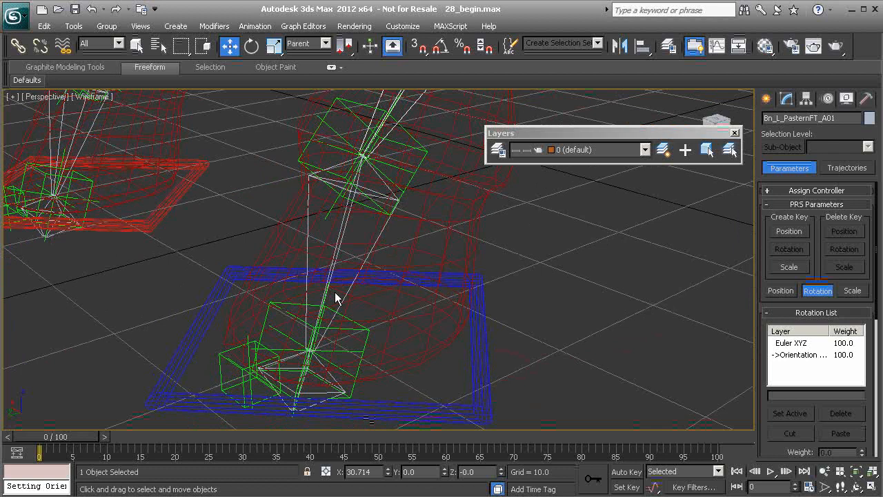
click(372, 251)
alt+right_click(531, 231)
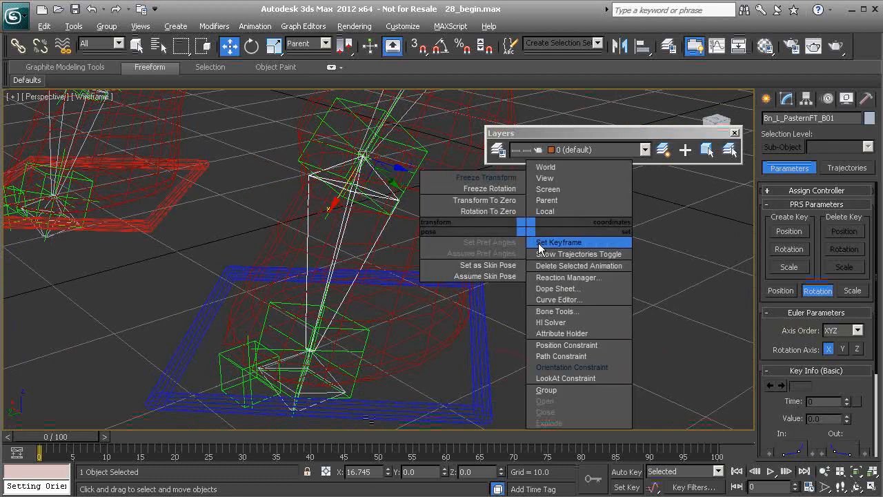
click(581, 370)
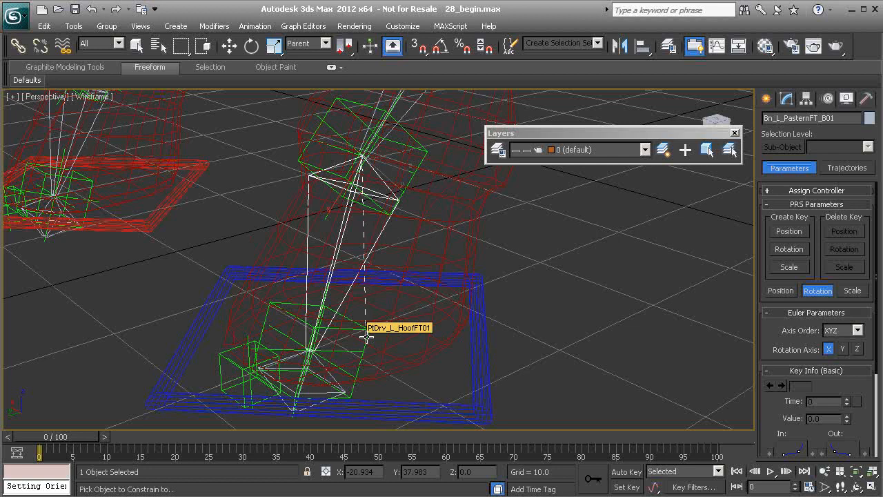
click(366, 336)
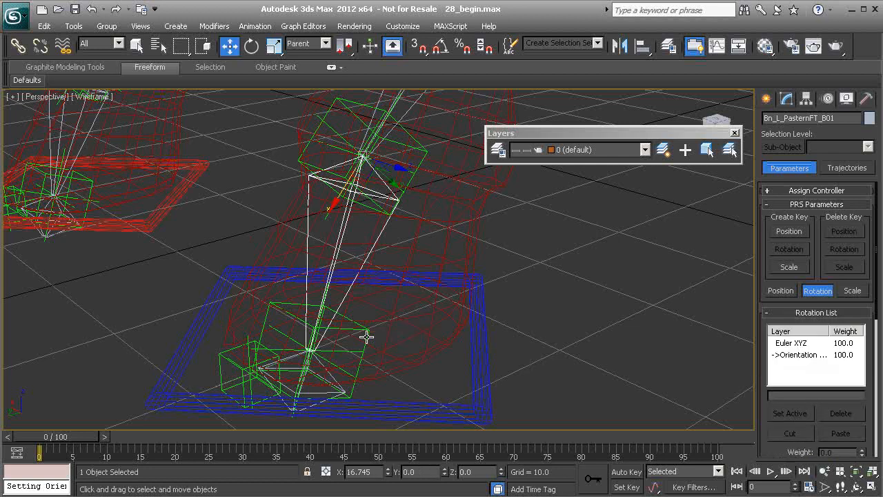
Step: Test the left front foot setup by rotating the hoof roll helper, and undo the rotation
click(228, 357)
alt+middle_drag(252, 363, 264, 319)
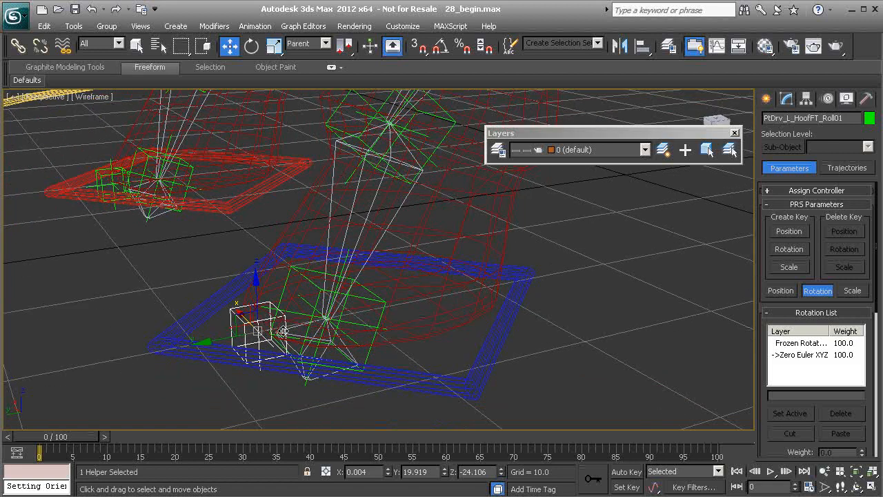
key(e)
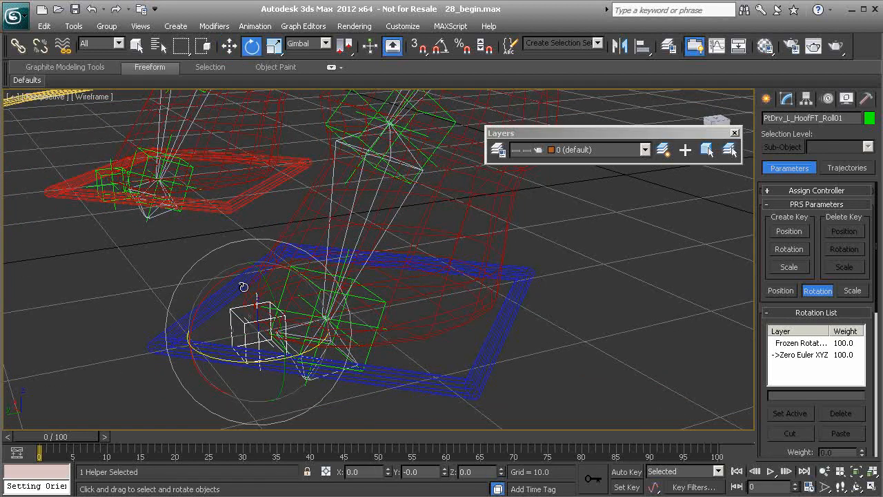
drag(229, 274, 191, 343)
middle_drag(359, 281, 373, 333)
scroll(373, 334, down, 5)
click(405, 357)
drag(383, 295, 312, 375)
key(ctrl+z)
Step: Test the left front leg by moving its foot control, Cs_L_ThoracicLimb01, and cancel the move
middle_drag(327, 345, 331, 307)
middle_drag(331, 306, 367, 331)
mouse_move(519, 349)
alt+middle_down()
mouse_move(526, 344)
mouse_move(494, 327)
mouse_move(499, 318)
mouse_move(503, 348)
alt+middle_up()
click(482, 315)
key(w)
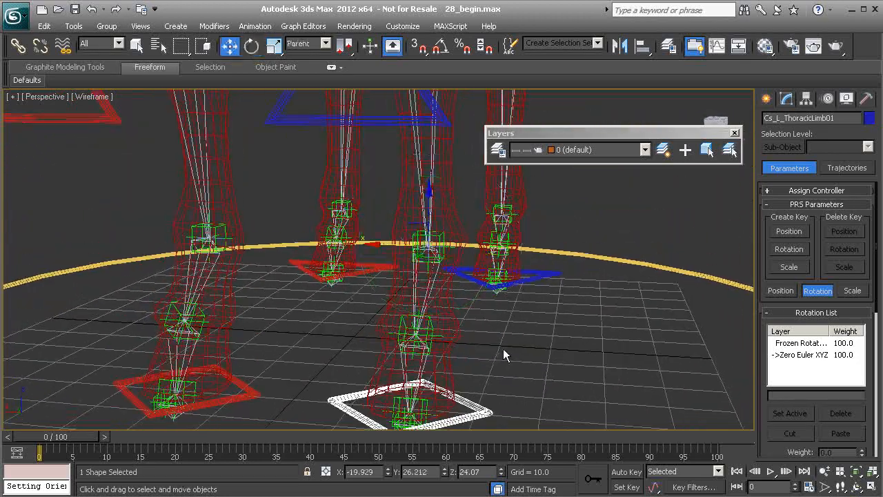
drag(423, 238, 332, 199)
Step: Position-constrain the right front leg's IK goal, HIK_R_ThoracicLimb01, to the right upper pastern helper
alt+middle_drag(332, 198, 416, 269)
scroll(417, 209, up, 5)
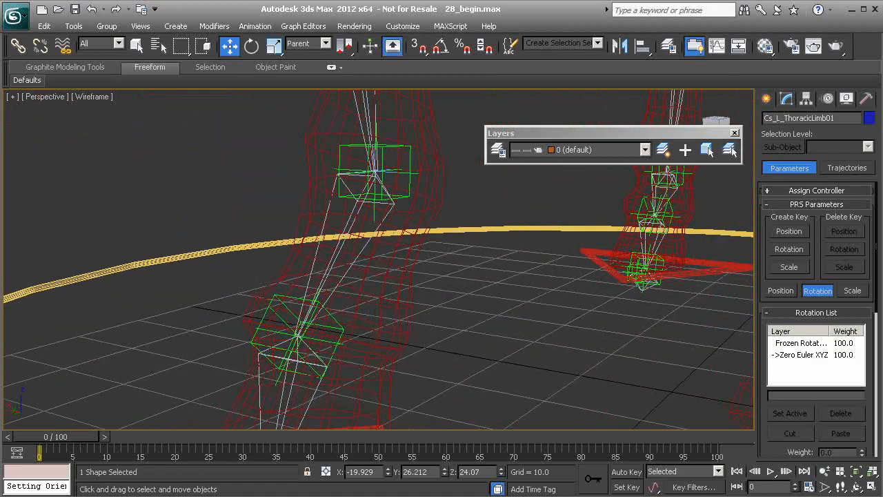
click(411, 193)
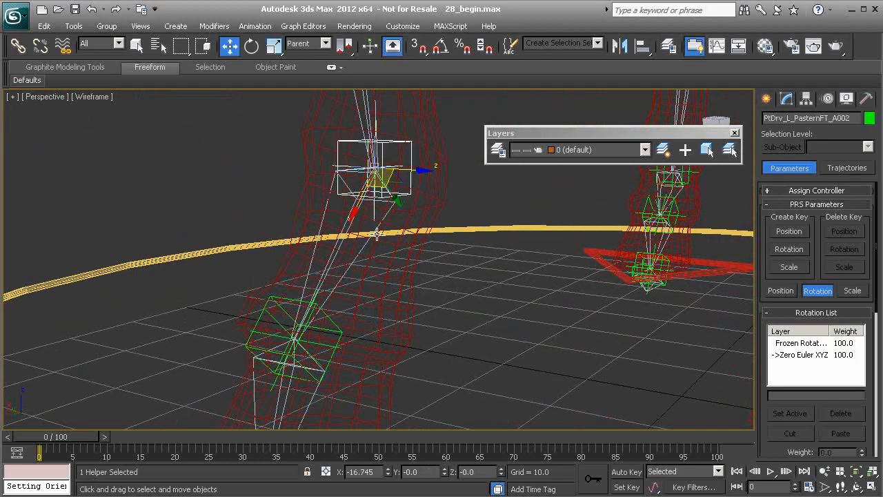
middle_drag(422, 216, 425, 236)
click(402, 253)
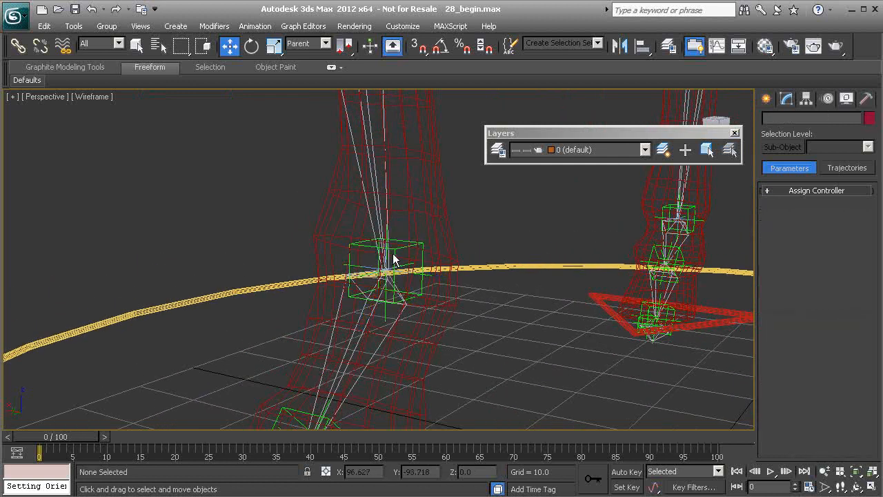
click(368, 266)
click(367, 267)
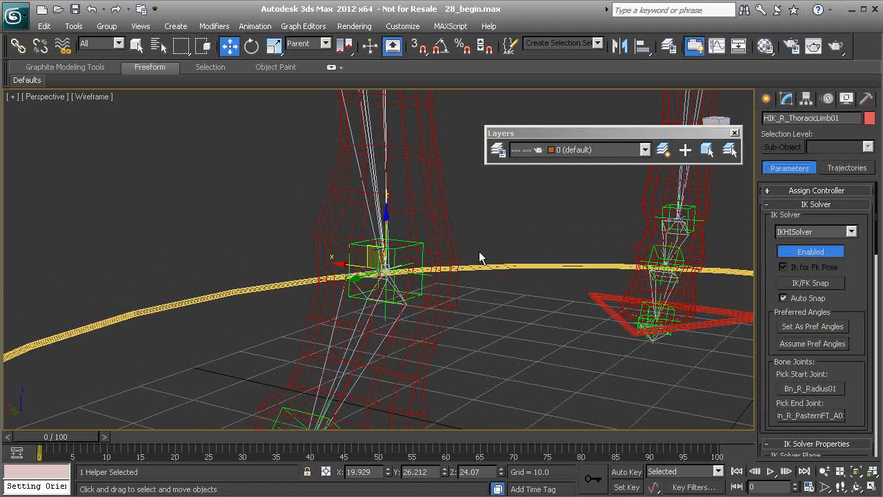
alt+right_click(460, 229)
click(504, 345)
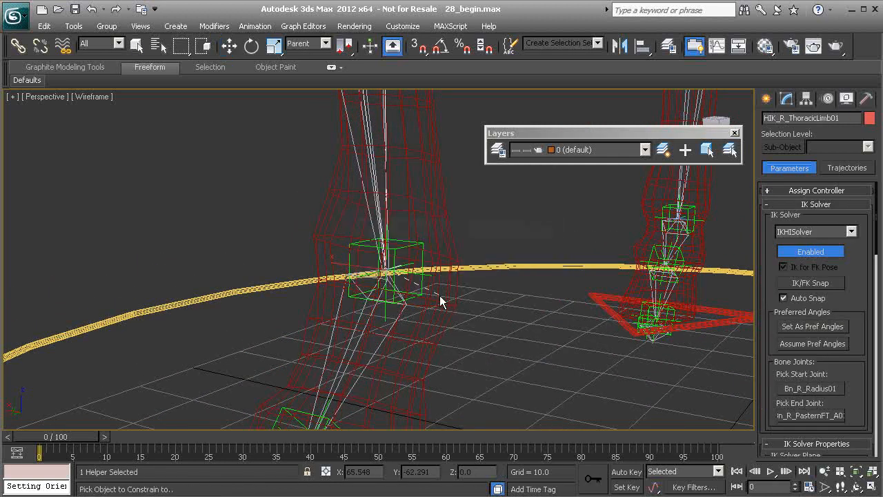
click(422, 246)
Step: Orientation-constrain the right upper pastern bone, Bn_R_PasternFT_A01, to the right lower pastern helper
middle_drag(398, 390, 425, 284)
click(401, 236)
alt+right_click(514, 266)
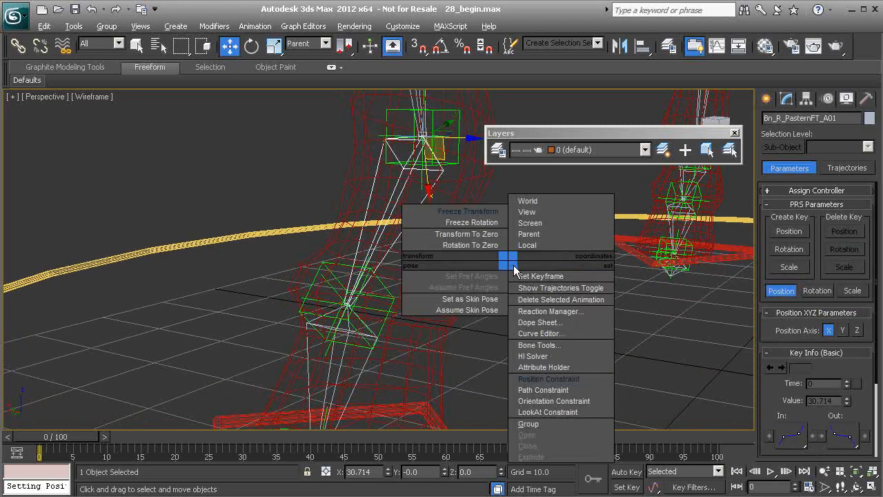
click(571, 399)
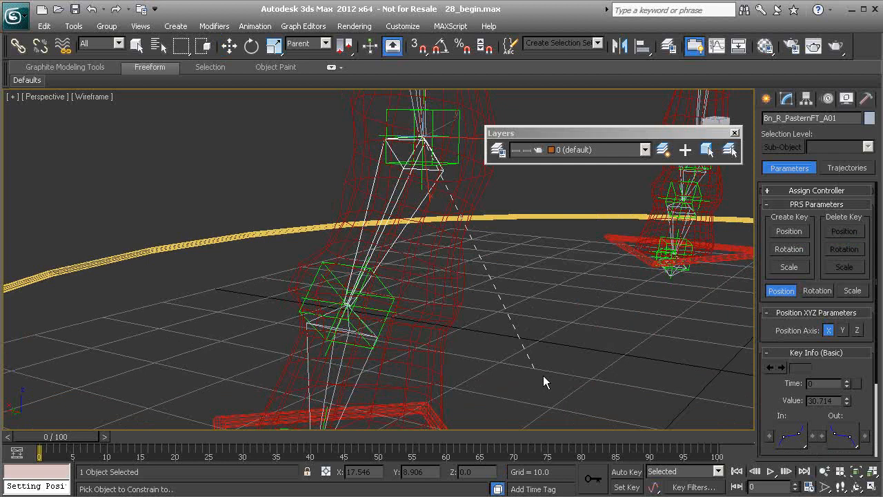
click(393, 298)
Step: Orientation-constrain the right lower pastern bone, Bn_R_PasternFT_B01, to the right hoof helper
middle_drag(397, 406, 426, 335)
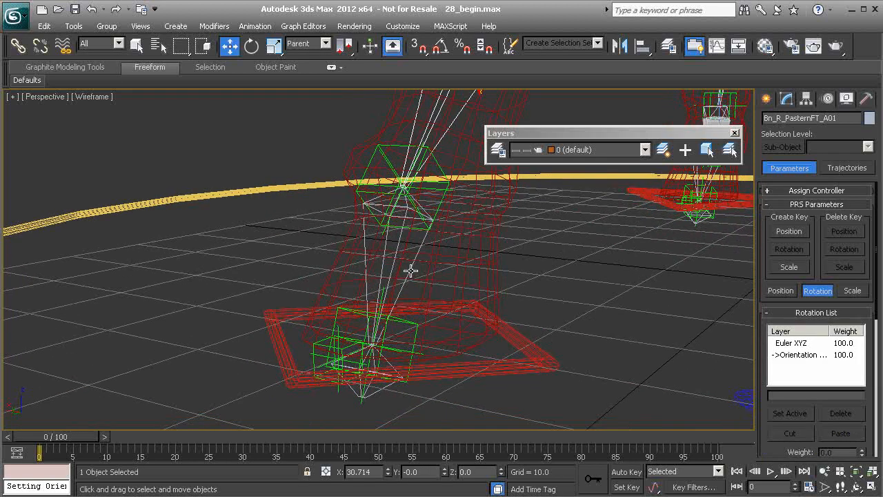
click(411, 271)
alt+right_click(481, 268)
click(543, 403)
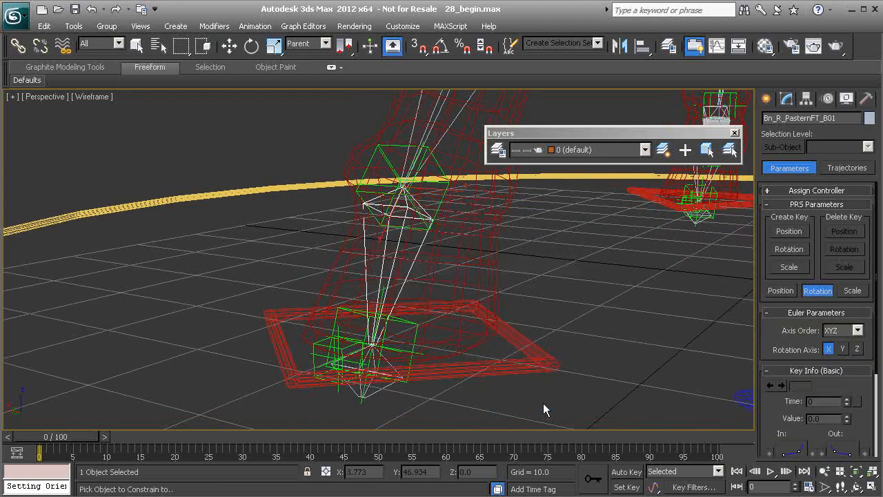
click(417, 334)
Step: Test-rotate the right lower pastern helper and undo the rotation
alt+middle_drag(421, 333, 383, 301)
scroll(383, 302, down, 1)
click(373, 190)
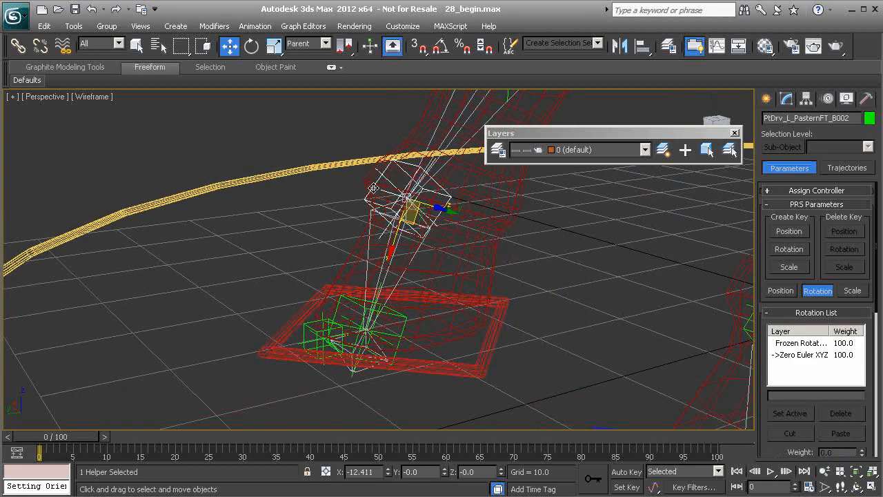
middle_drag(445, 169, 409, 281)
key(e)
drag(343, 302, 270, 365)
key(ctrl+z)
Step: Test the right hoof roll helper by rotating it, and undo the rotation
middle_drag(272, 368, 320, 267)
click(340, 196)
drag(310, 151, 290, 199)
middle_drag(442, 231, 445, 300)
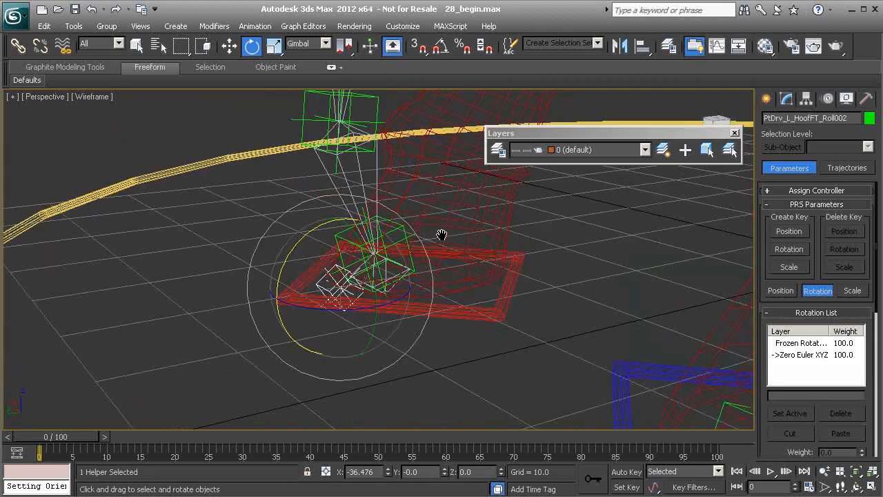
key(ctrl+z)
Step: Test the right front leg by moving its foot control, Cs_R_ThoracicLimb01, and cancel each move
middle_drag(444, 332, 426, 334)
click(459, 340)
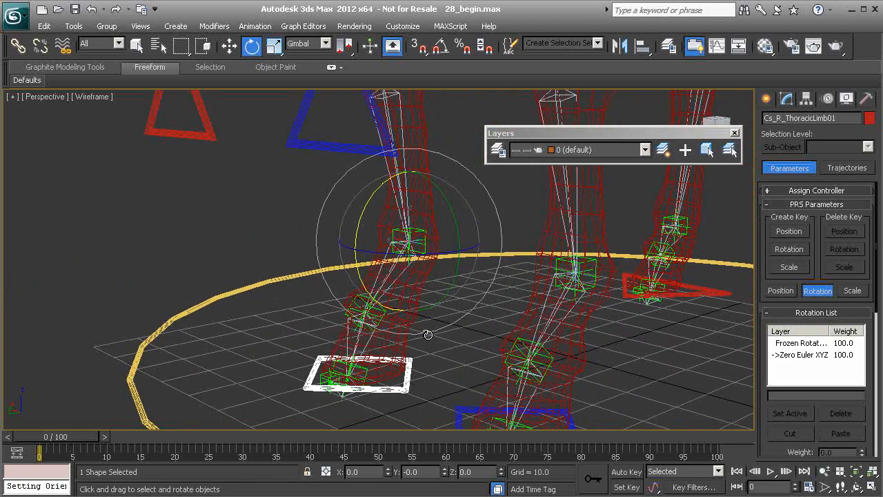
key(w)
drag(405, 240, 368, 211)
right_click(369, 214)
alt+middle_drag(390, 236, 434, 248)
drag(334, 213, 271, 183)
right_click(271, 183)
Step: Set the left elbow triangle control as the IK solver plane target of the left front leg's goal, HIK_L_ThoracicLimb01
alt+middle_drag(436, 256, 369, 252)
click(426, 220)
alt+middle_drag(426, 220, 310, 321)
alt+middle_drag(409, 345, 404, 389)
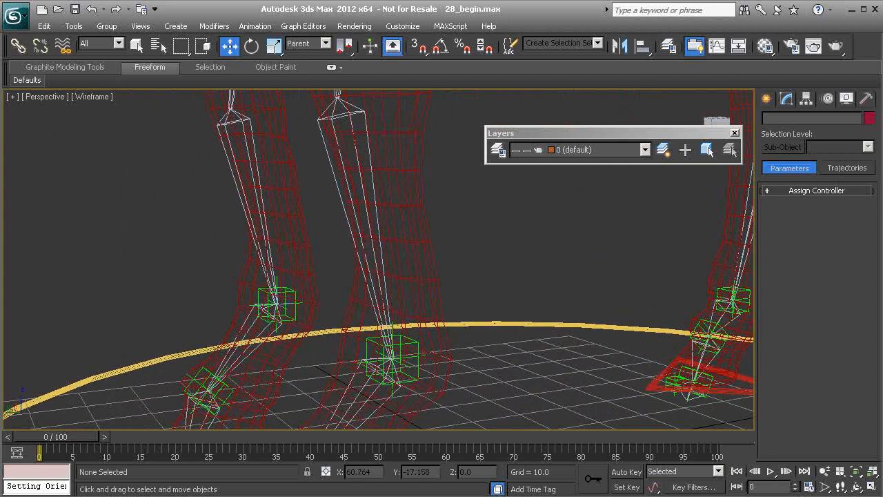
click(396, 369)
scroll(368, 320, down, 5)
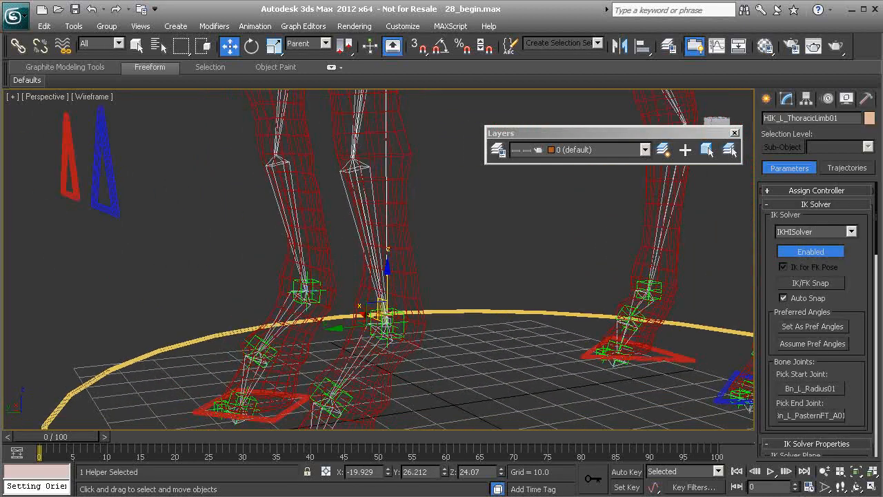
alt+middle_drag(325, 319, 334, 301)
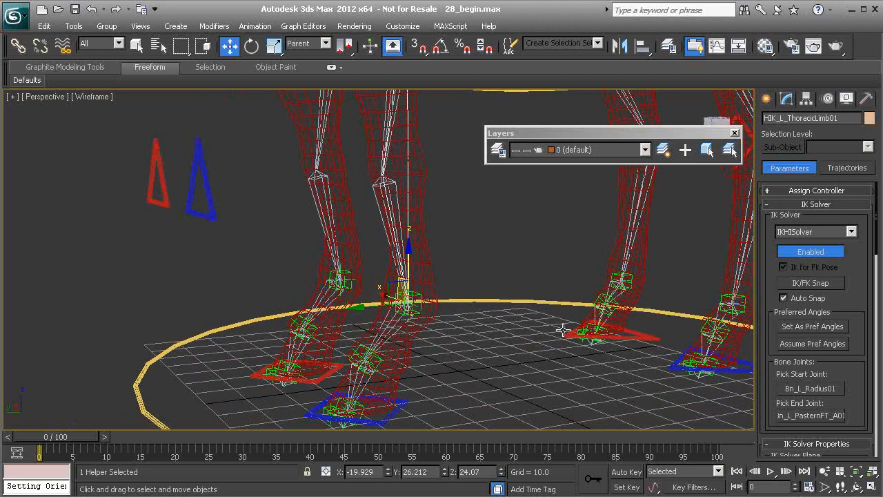
drag(764, 361, 776, 212)
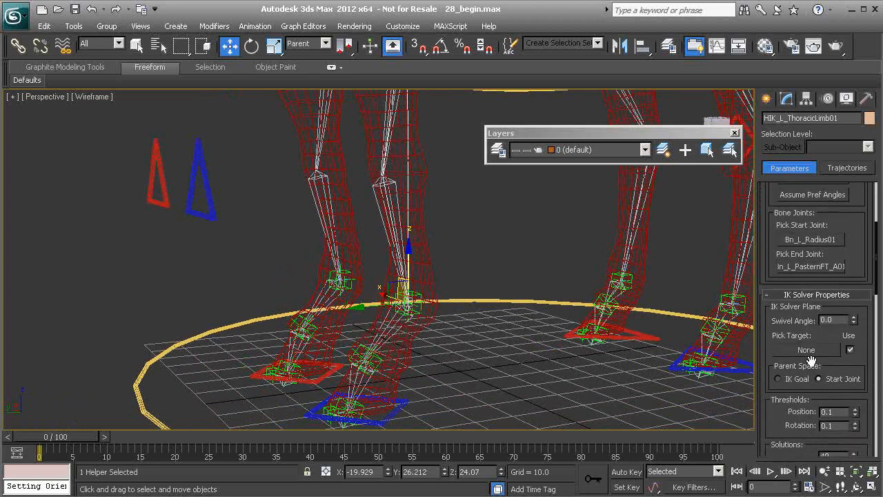
click(809, 350)
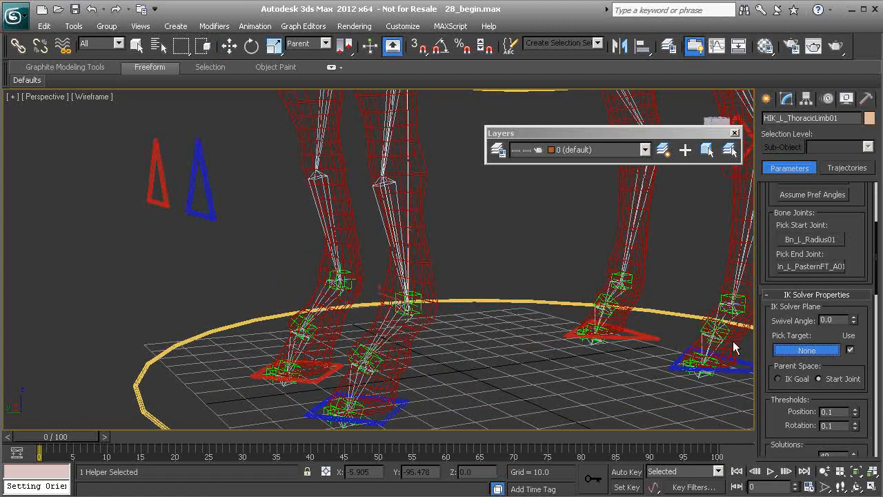
click(208, 190)
Step: Test the left leg's swivel by moving the left elbow control, and undo the move
alt+middle_drag(263, 239, 366, 255)
click(212, 198)
drag(199, 175, 7, 131)
drag(339, 167, 249, 229)
key(ctrl+z)
Step: Set the right elbow control, Cs_R_Elbow01, as the IK solver plane target of HIK_R_ThoracicLimb01
alt+middle_drag(252, 231, 285, 283)
alt+middle_drag(352, 285, 310, 317)
click(314, 314)
click(314, 315)
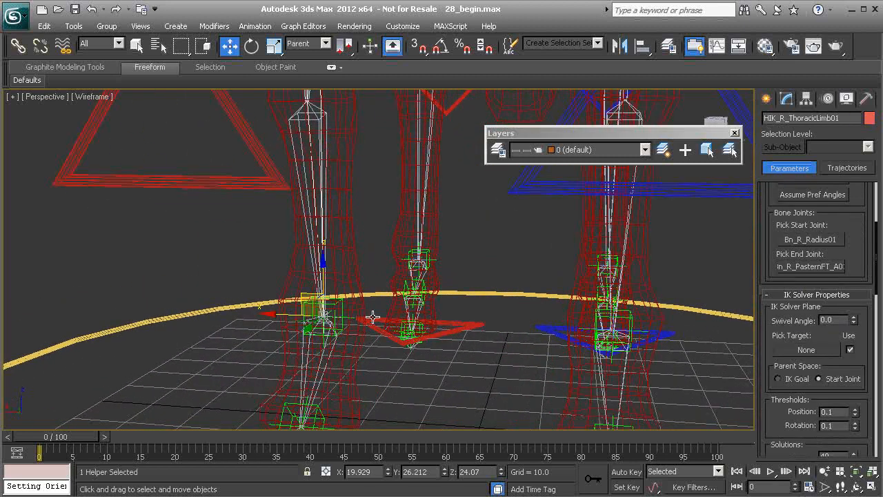
ctrl+alt+middle_drag(409, 281, 409, 314)
click(797, 353)
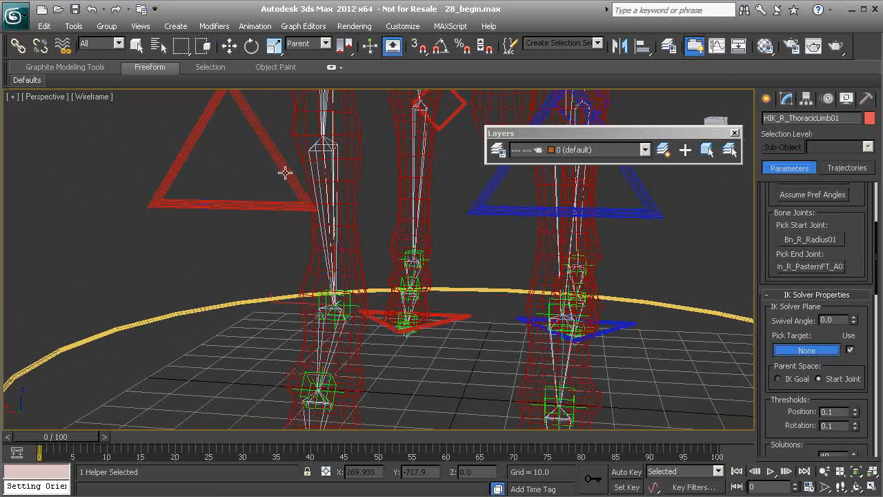
click(336, 246)
Step: Test the right leg's swivel by moving Cs_R_Elbow01, and undo the move
click(266, 143)
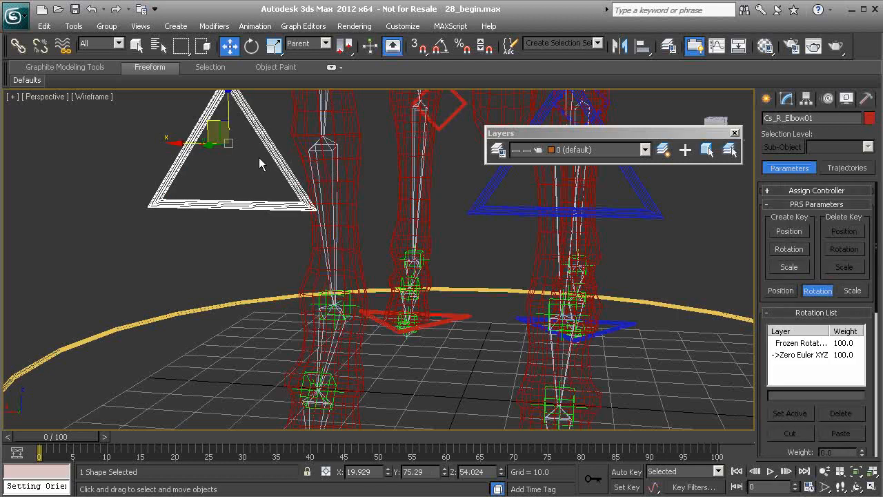
drag(210, 127, 30, 110)
key(ctrl+z)
Step: Position-constrain the left shoulder IK goal, HIK_L_Scapula01, to the blue left scapula control
alt+middle_drag(378, 206, 362, 256)
scroll(387, 252, down, 4)
middle_drag(412, 234, 383, 312)
alt+middle_drag(365, 279, 351, 286)
scroll(361, 270, up, 5)
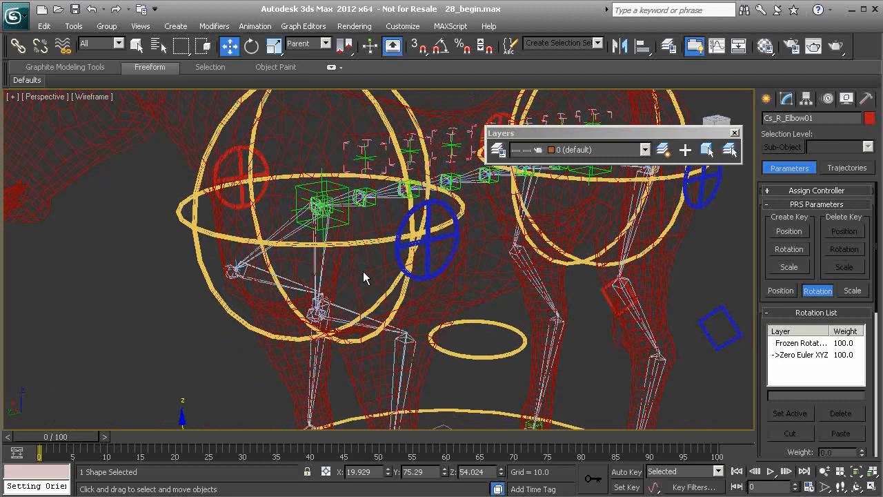
click(247, 351)
right_click(348, 301)
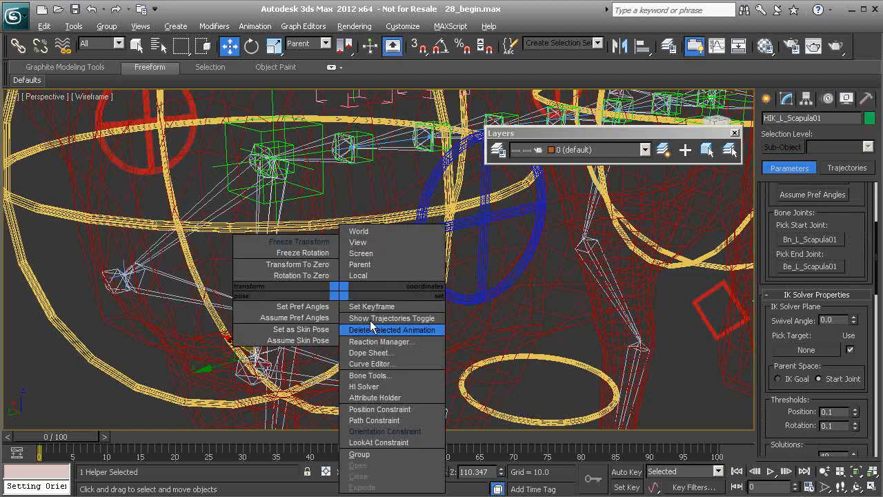
click(406, 409)
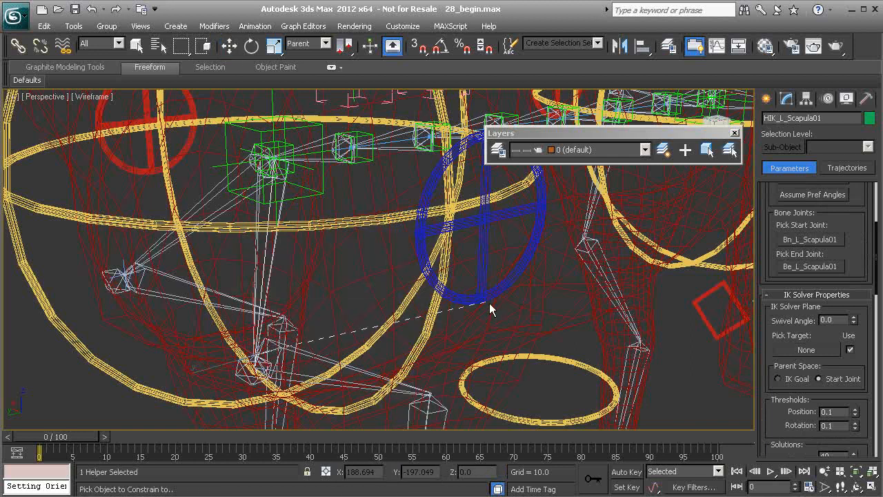
click(482, 264)
Step: Position-constrain the right shoulder IK goal, HIK_R_Scapula01, to the red right scapula control
alt+middle_drag(206, 259, 83, 268)
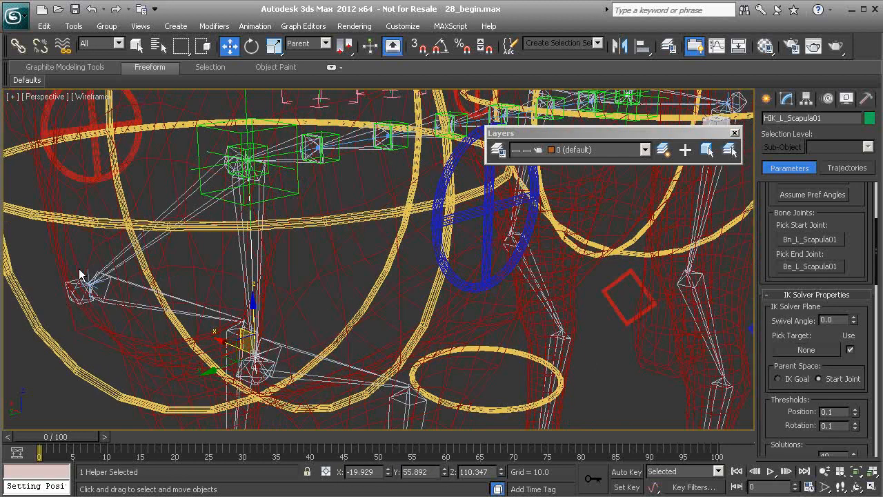
click(89, 269)
right_click(64, 253)
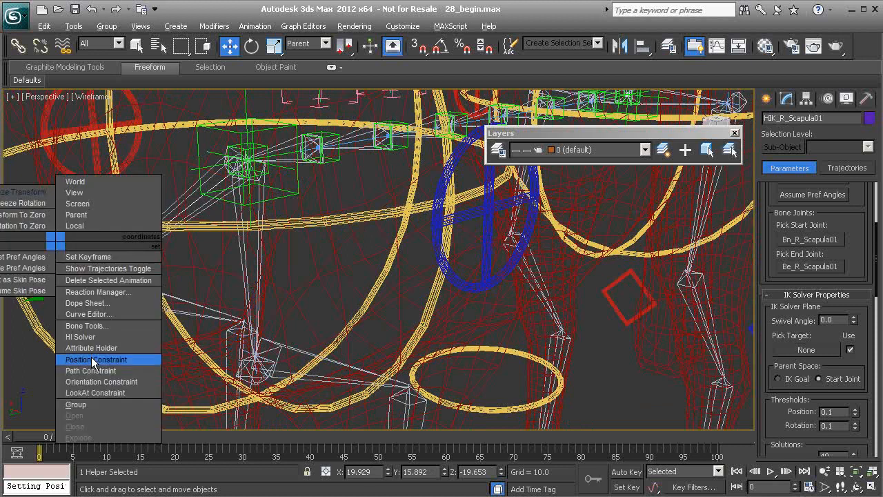
click(94, 363)
click(76, 167)
Step: Test the left shoulder by moving its control, Cs_L_Scapula01, and cancel the move
alt+middle_drag(75, 167, 367, 307)
click(338, 271)
alt+middle_drag(339, 272, 362, 299)
drag(248, 343, 377, 325)
right_click(378, 324)
Step: Test the right shoulder by moving the right scapula control, cancel the move and clear the selection
alt+middle_drag(377, 324, 266, 308)
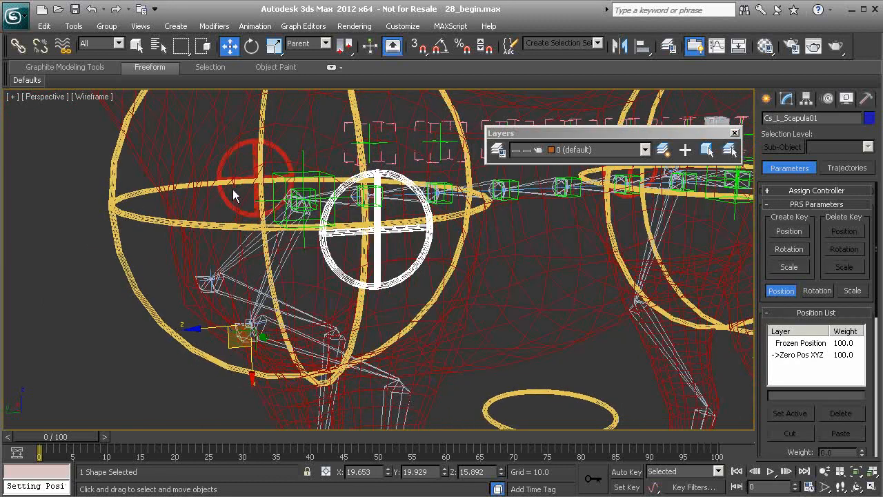
click(228, 200)
drag(189, 303, 346, 321)
right_click(346, 322)
click(405, 275)
Step: Examine the front legs and their shoulder, elbow and foot controls from several angles
alt+middle_drag(405, 275, 338, 328)
click(234, 283)
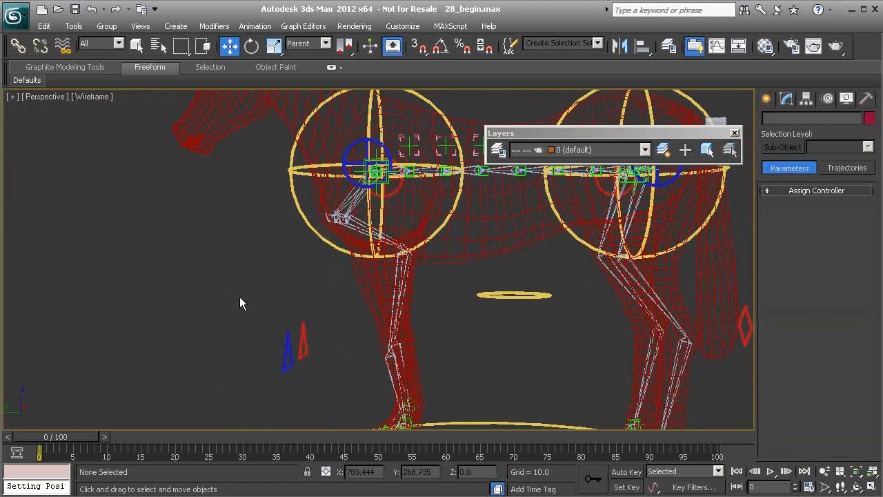
alt+middle_drag(295, 348, 360, 358)
middle_drag(498, 347, 272, 306)
scroll(272, 306, up, 4)
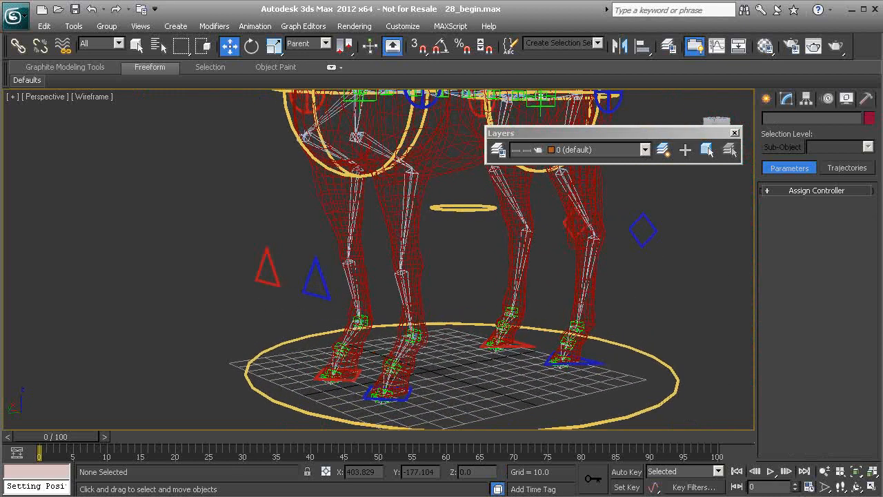
middle_drag(409, 226, 384, 282)
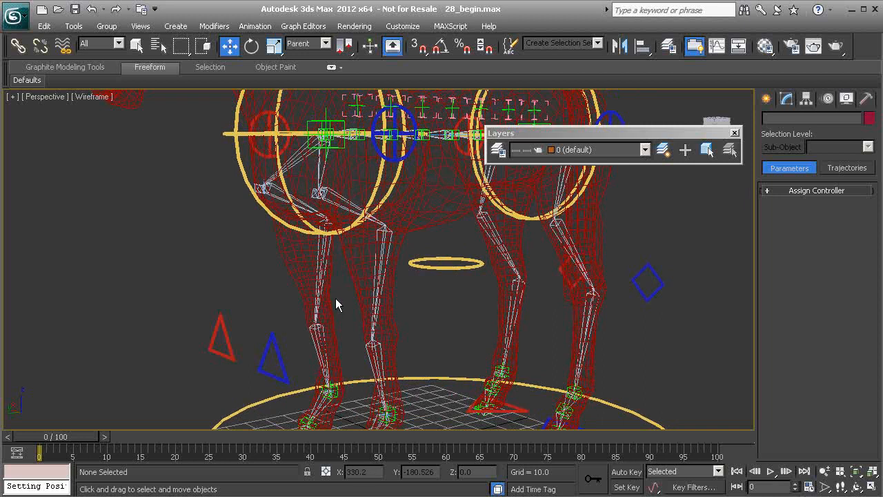
scroll(337, 304, down, 1)
middle_drag(361, 375, 323, 286)
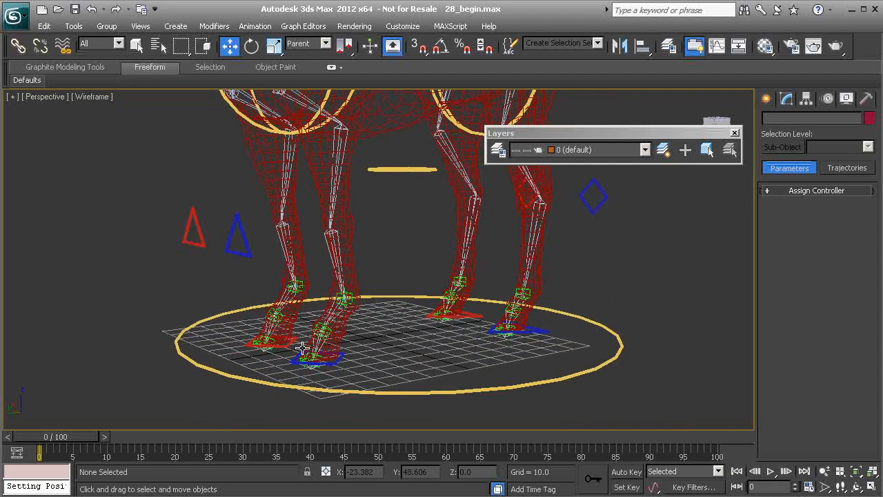
mouse_move(313, 369)
alt+middle_down()
mouse_move(345, 373)
mouse_move(315, 361)
alt+middle_up()
middle_drag(293, 333, 305, 339)
scroll(306, 340, up, 1)
Step: Open the layer manager and check the objects_to_hide and controls layers by hiding and unhiding each one
click(498, 150)
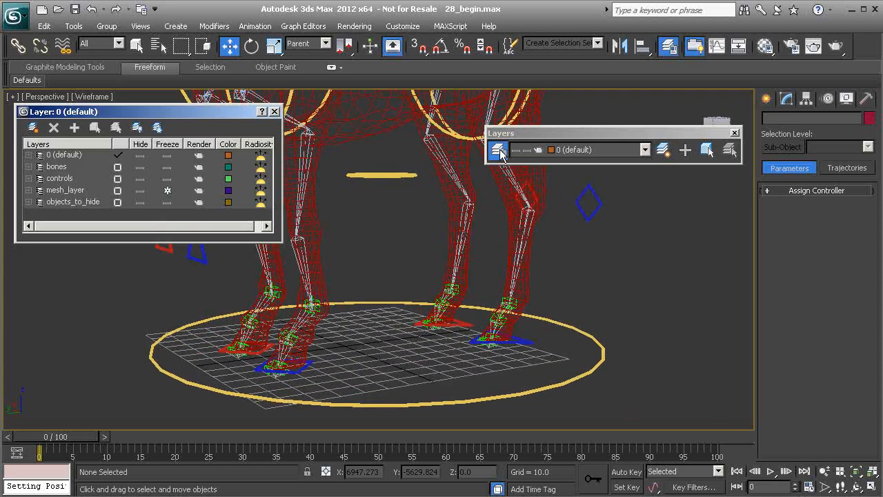
drag(157, 113, 525, 146)
click(507, 232)
click(507, 232)
click(508, 232)
click(508, 232)
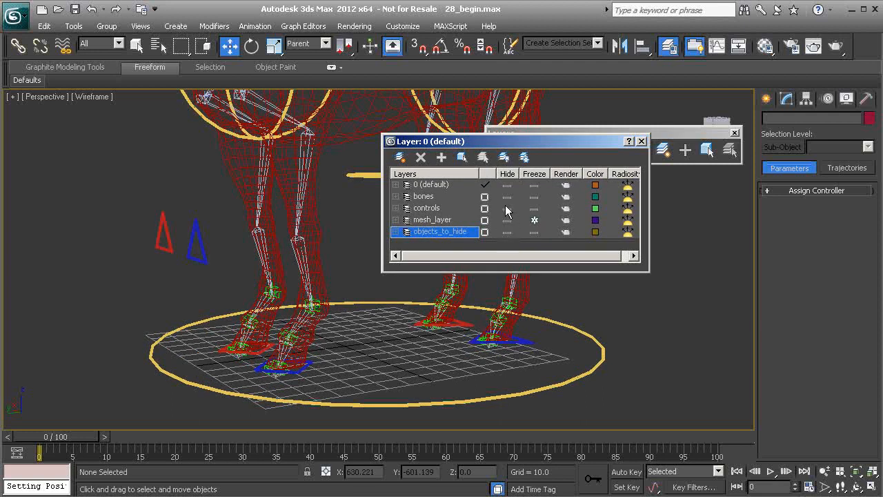
click(505, 208)
click(505, 210)
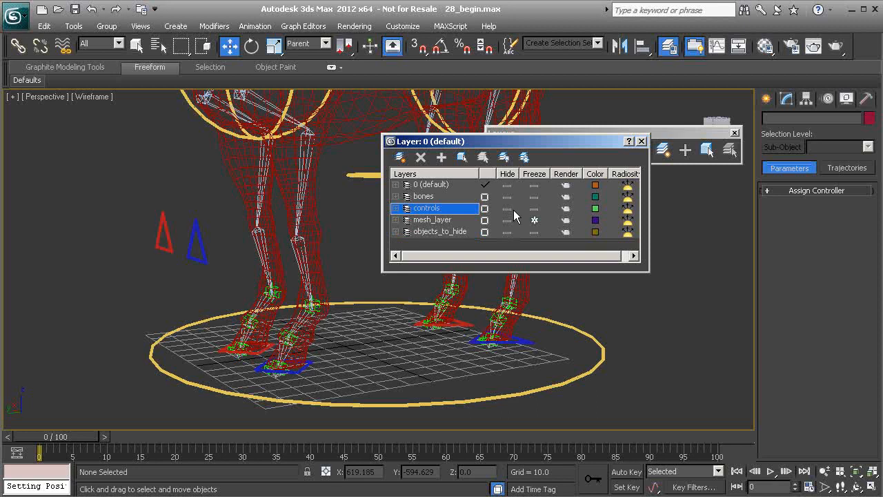
Step: Add the left and right elbow triangle controls to the controls layer and close the layer manager
middle_drag(235, 257, 237, 273)
drag(141, 238, 257, 274)
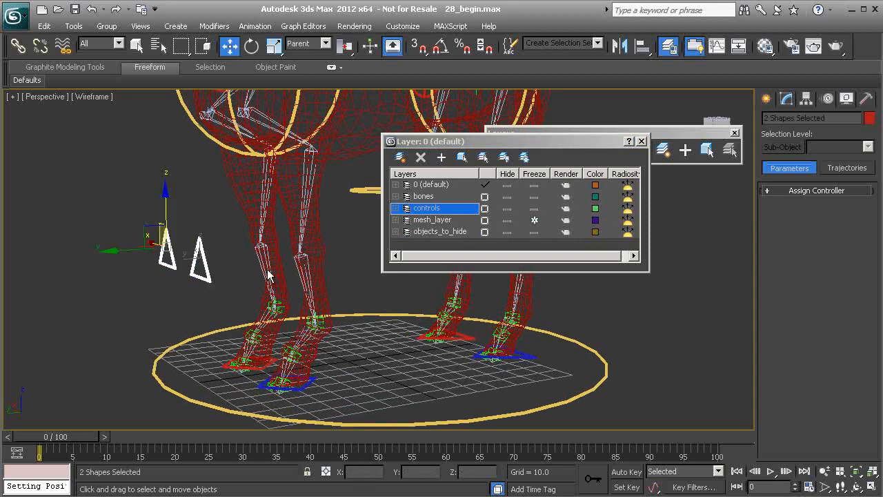
click(441, 157)
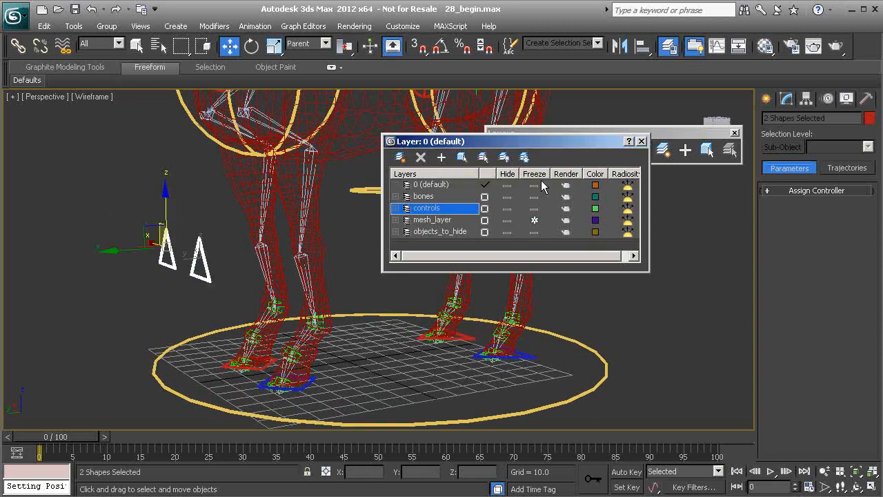
click(643, 141)
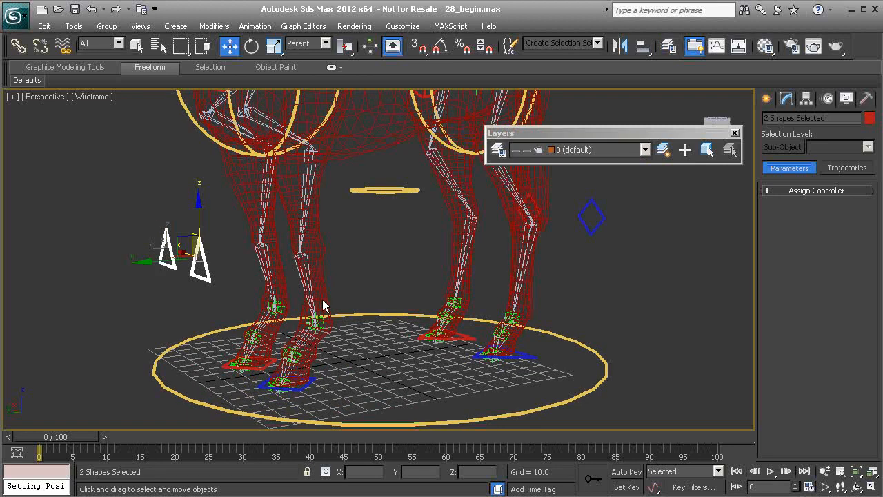
Step: Check the front foot controls, Cs_L_ThoracicLimb01 and Cs_R_ThoracicLimb01, by selecting each one, and clear the selection
click(304, 389)
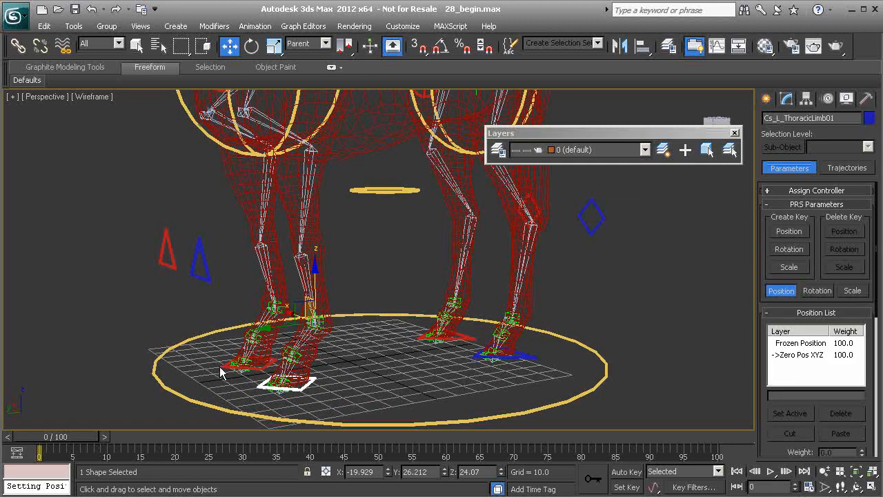
click(225, 366)
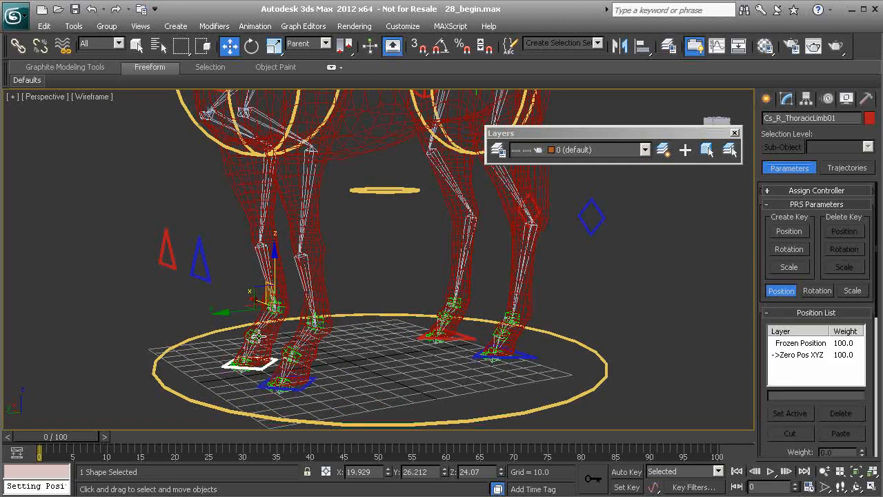
scroll(290, 356, up, 3)
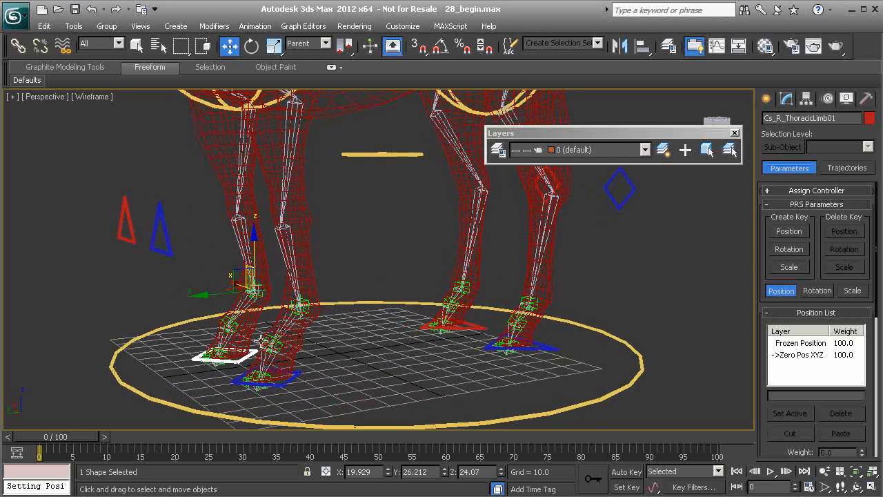
scroll(323, 340, down, 4)
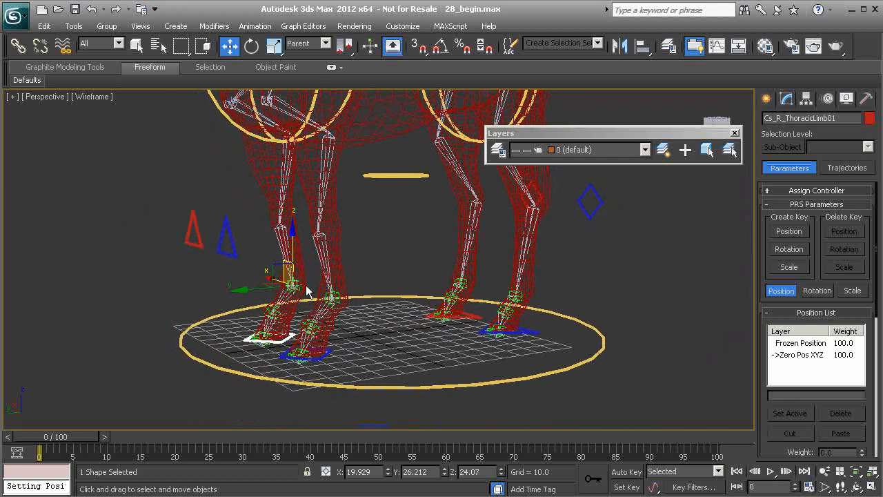
middle_drag(304, 299, 293, 344)
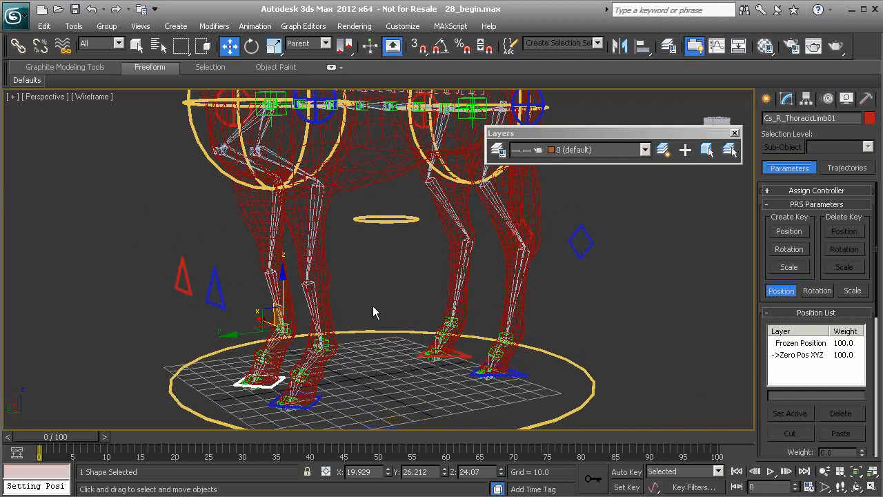
click(381, 269)
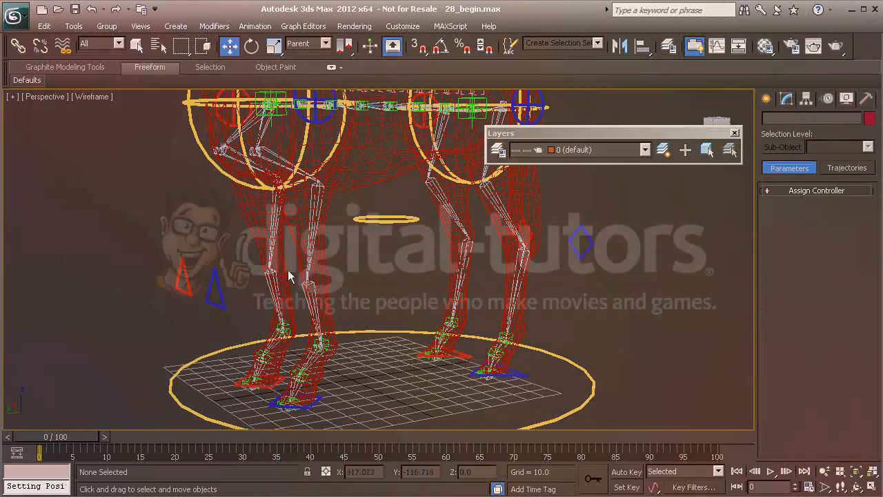